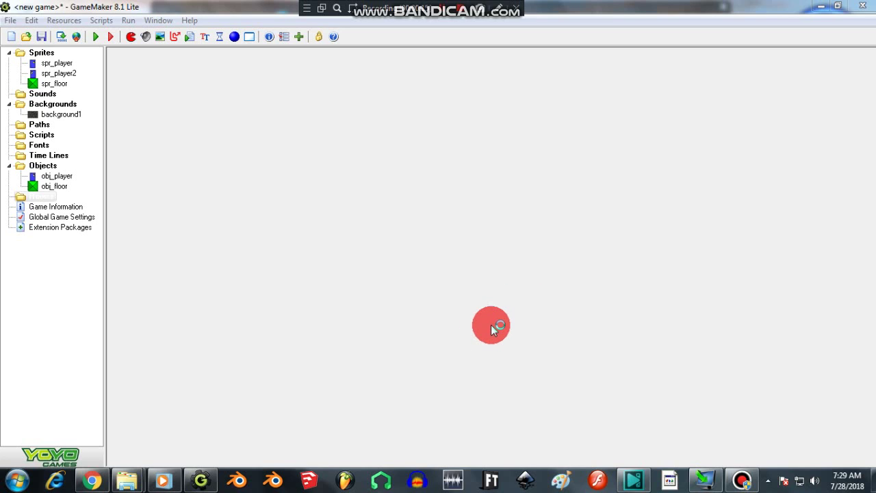
- Create a new font resource and name it font_1
left_click(91, 202)
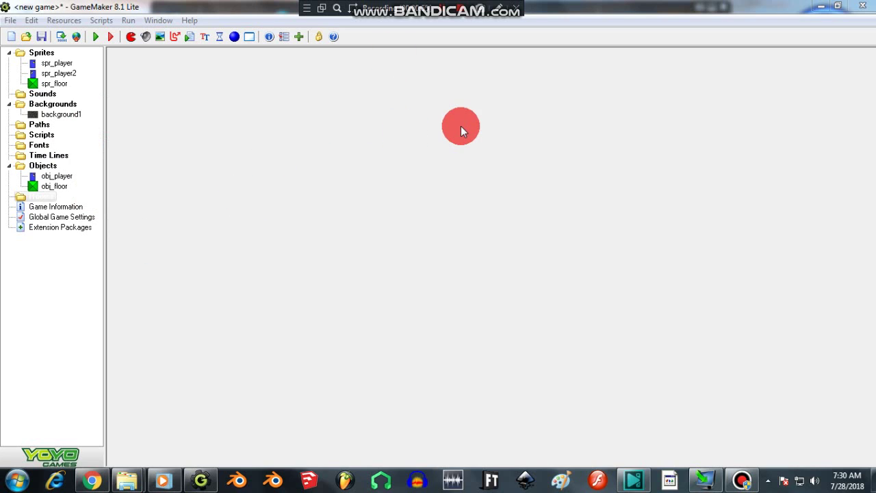
right_click(39, 146)
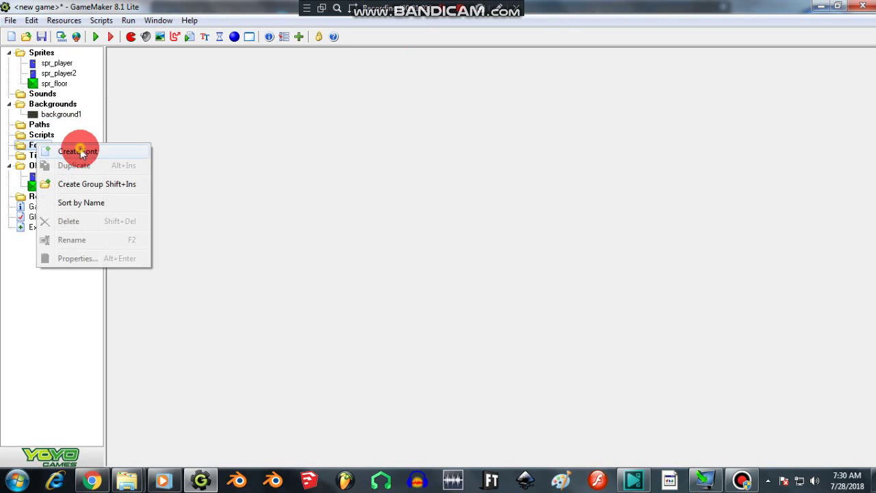
left_click(72, 150)
left_click(277, 171)
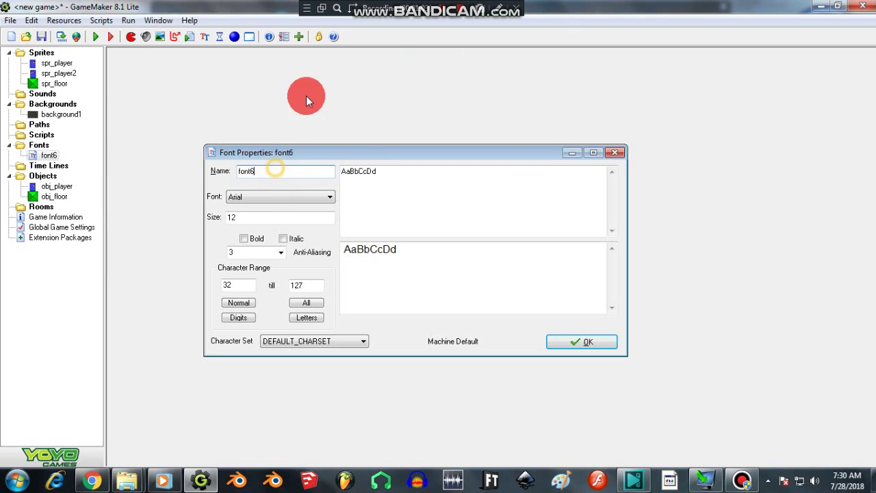
key("BackSpace")
type("_1")
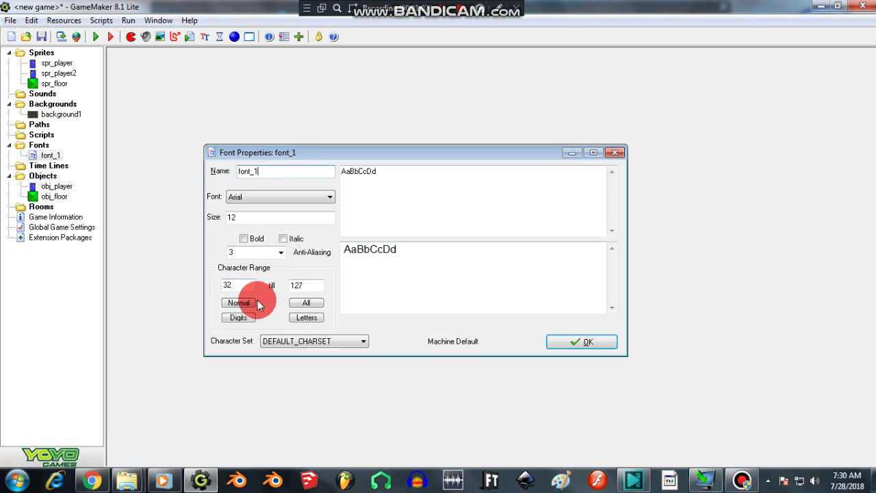
left_click(239, 303)
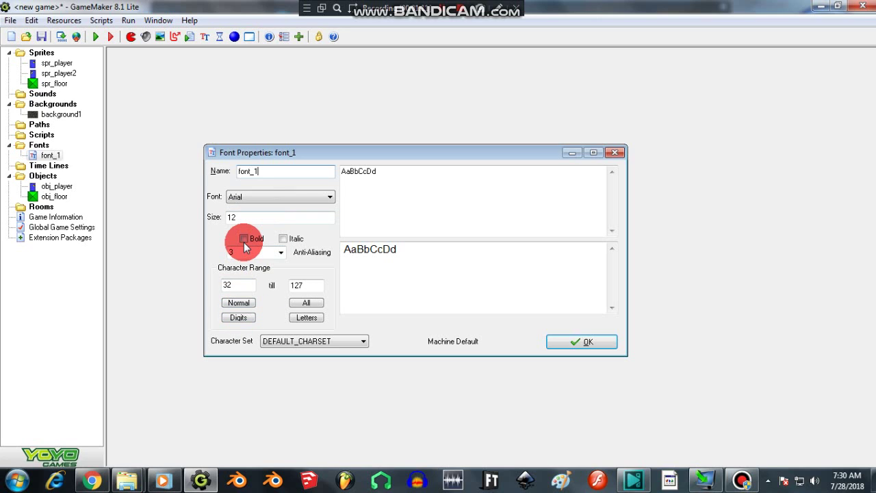
left_click(277, 198)
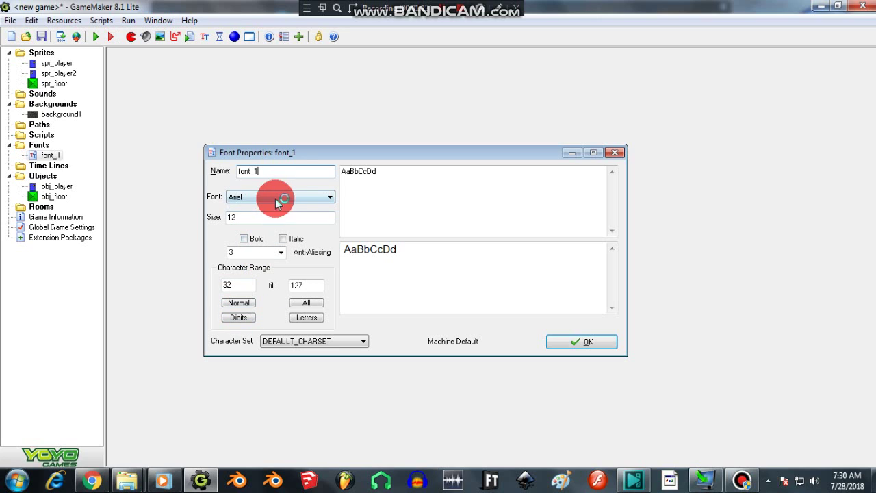
left_click(378, 164)
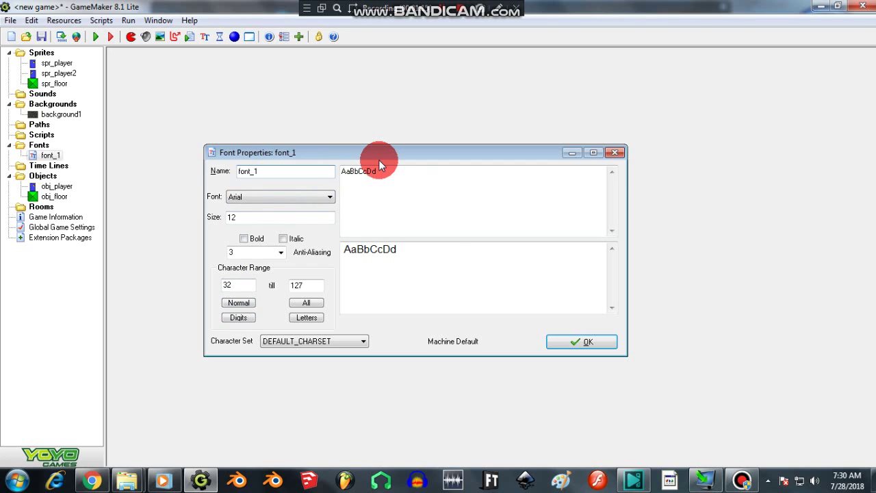
double_click(380, 169)
left_click(457, 249)
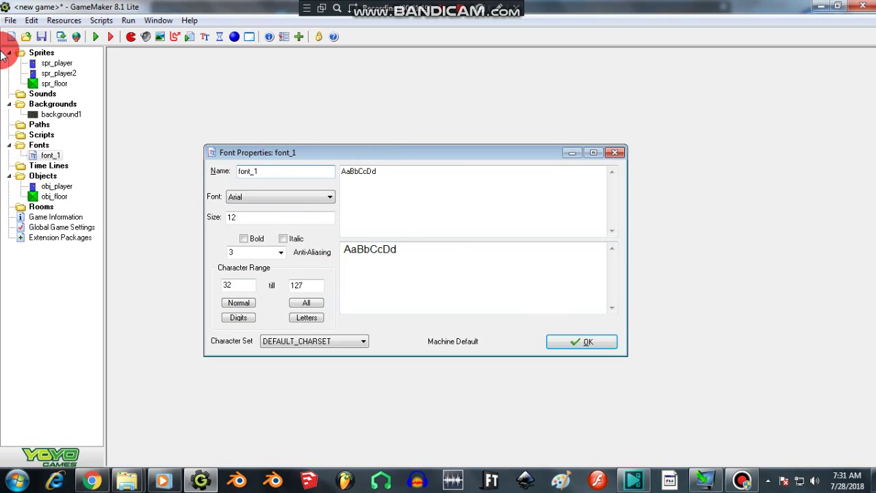
left_click(132, 68)
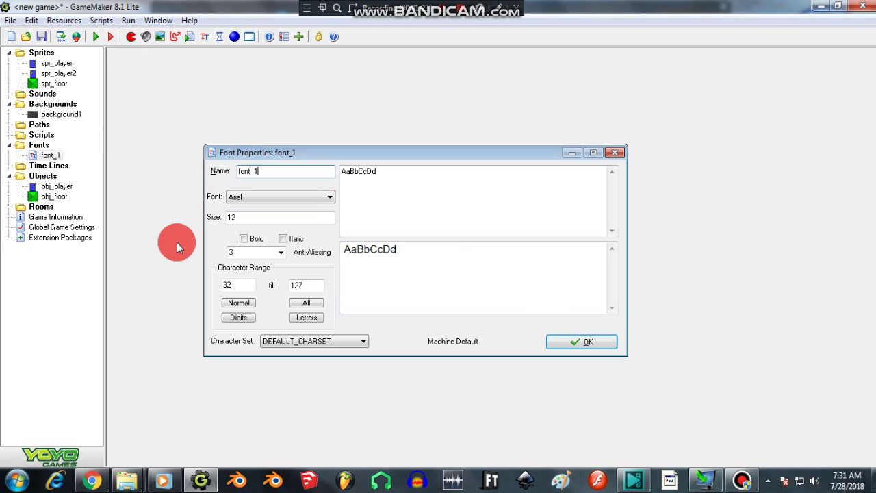
left_click(264, 185)
left_click(233, 213)
left_click(259, 490)
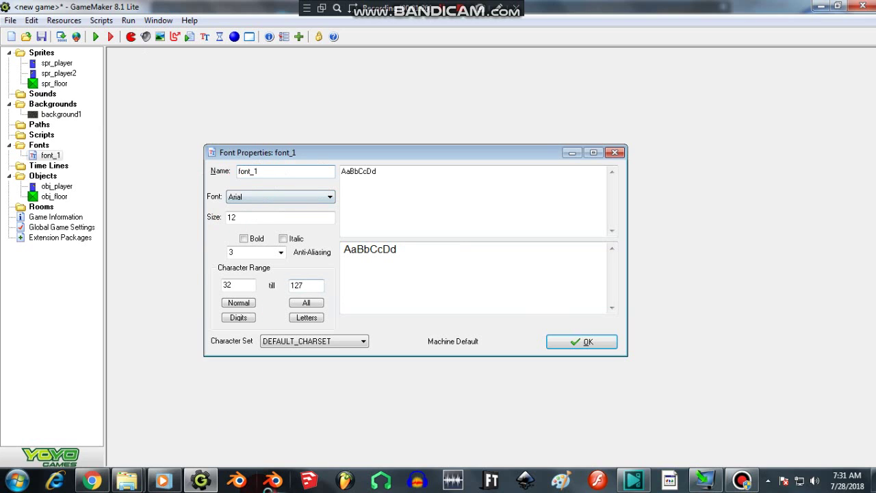
left_click(186, 253)
left_click(231, 268)
left_click(290, 328)
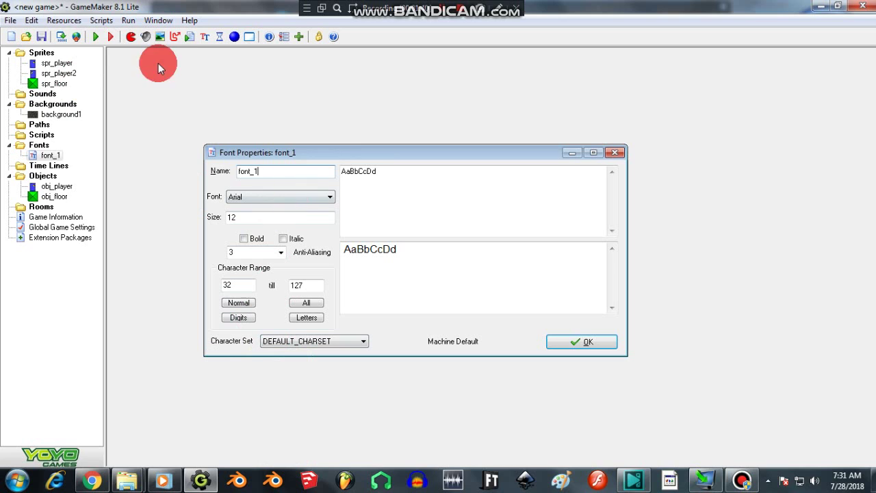
- Apply the Normal character range to font_1
left_click_drag(357, 155, 374, 130)
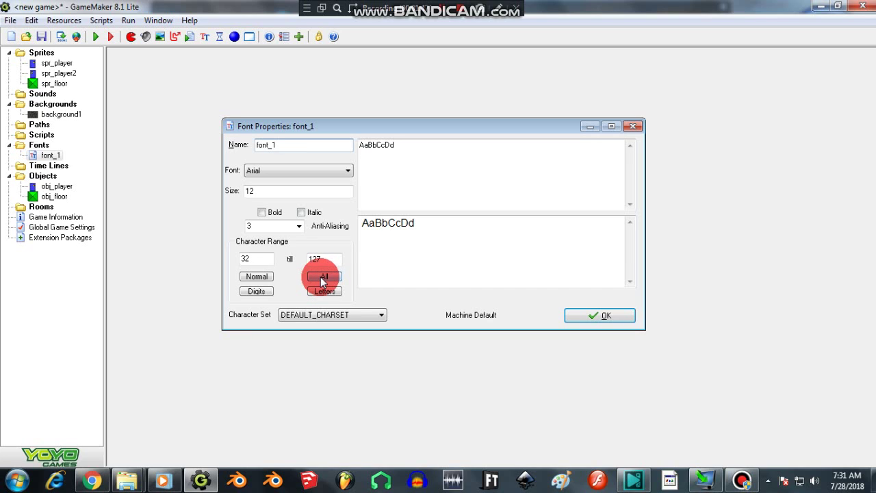
left_click(256, 278)
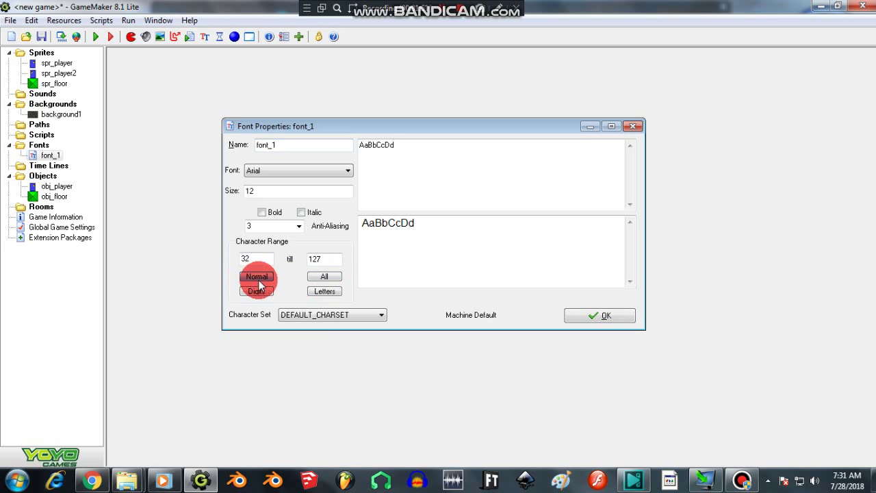
left_click(323, 281)
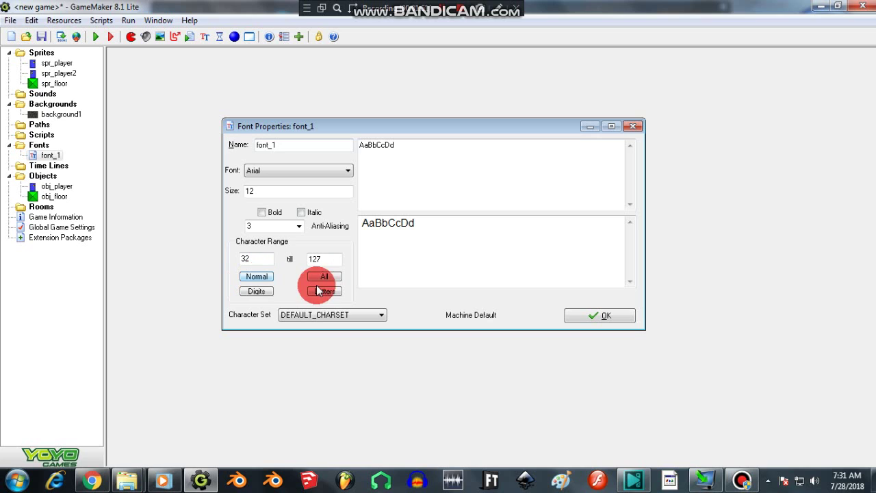
left_click(256, 277)
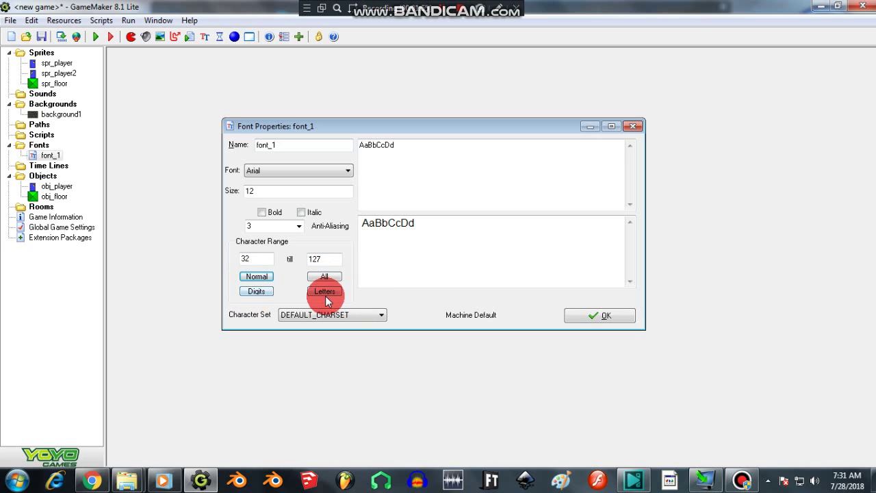
left_click(278, 295)
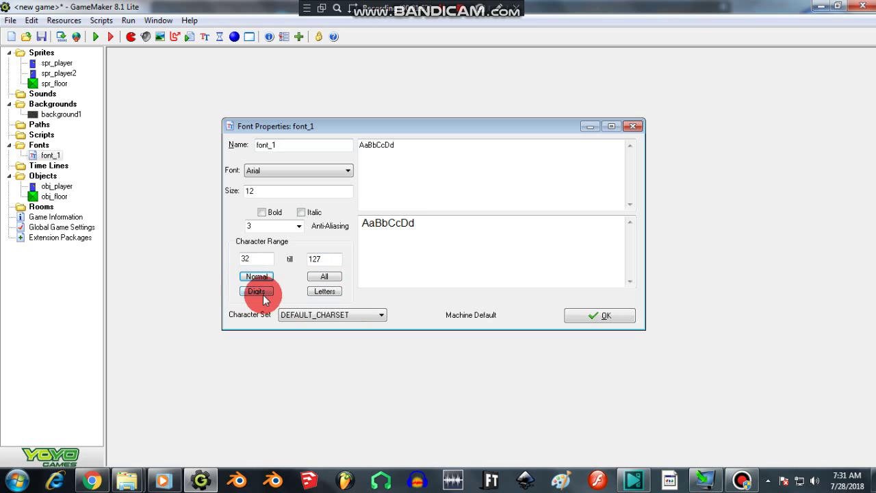
left_click(280, 315)
left_click(271, 329)
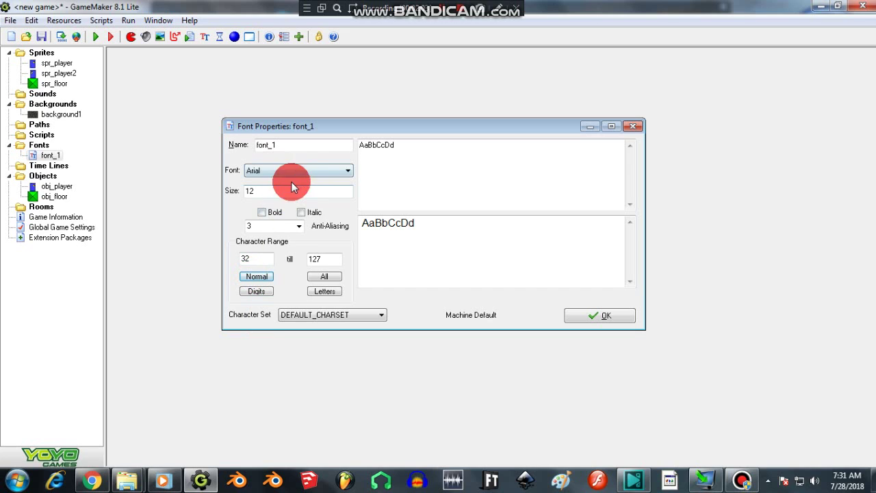
- Set font_1's size to 16 with bold style and accept the font properties
left_click(267, 192)
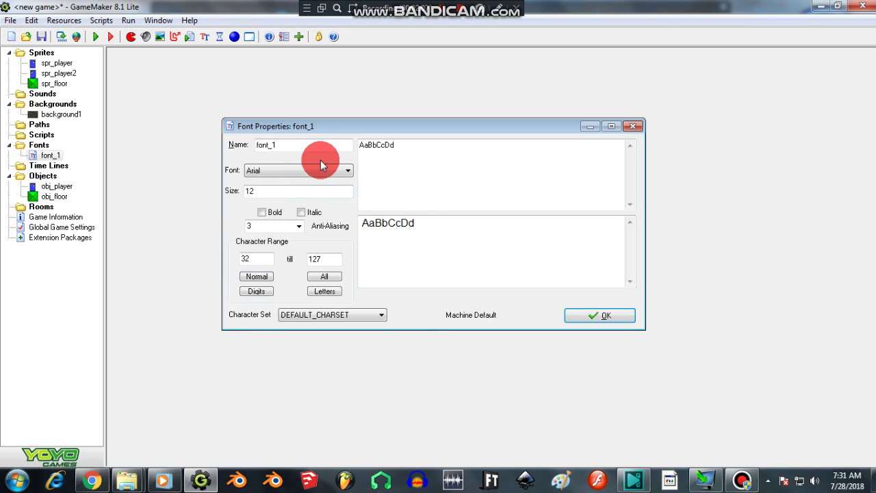
key("BackSpace")
type("6")
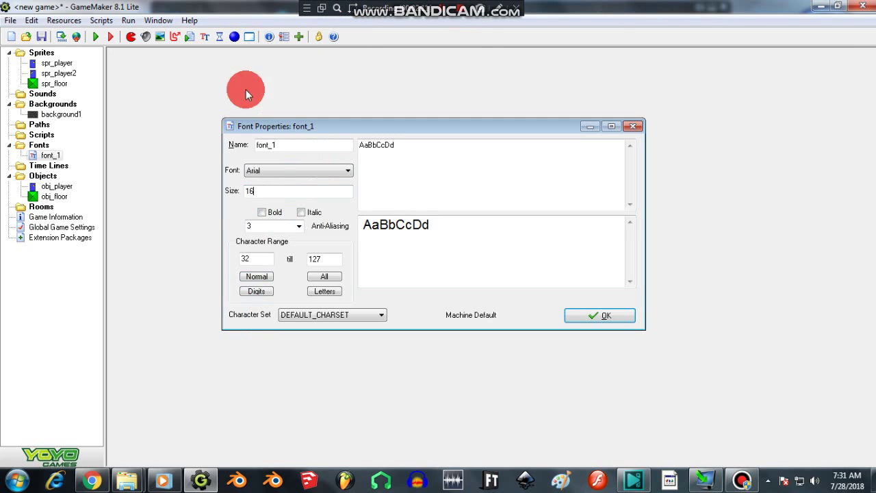
left_click(262, 213)
left_click(588, 314)
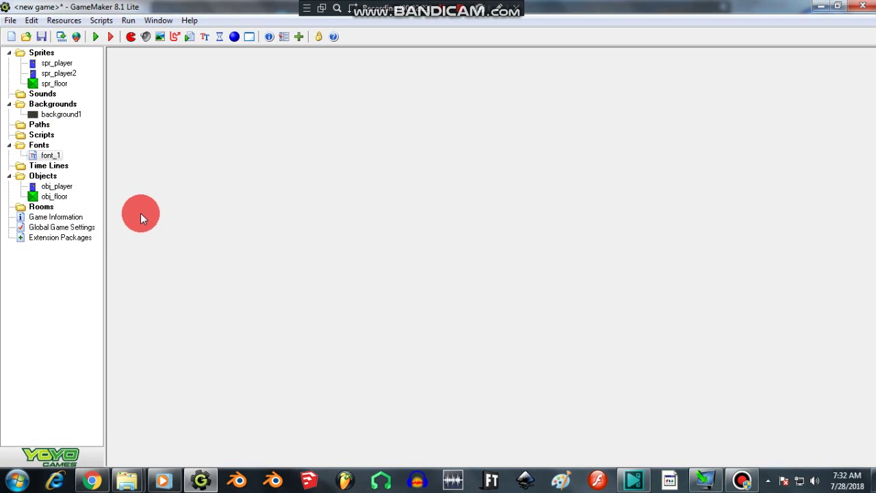
- Create a new object named obj_message with no sprite assigned
right_click(39, 180)
left_click(65, 184)
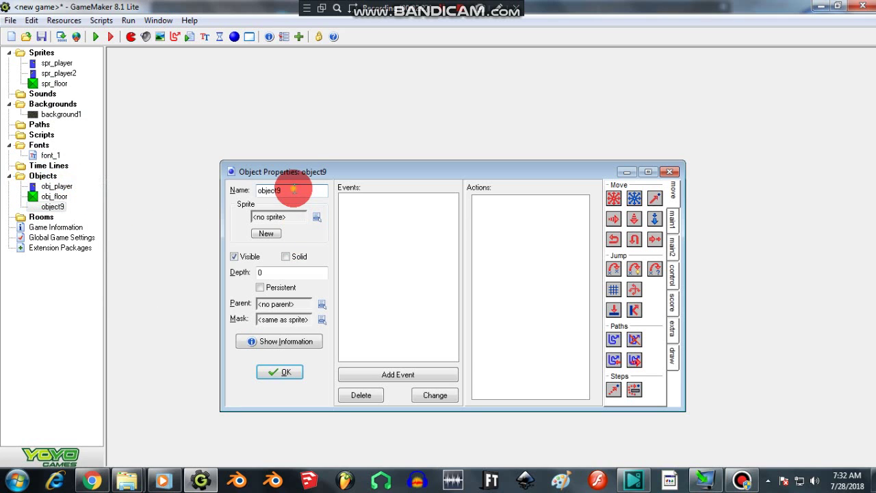
left_click(293, 190)
key("BackSpace")
key("BackSpace")
key("BackSpace")
key("BackSpace")
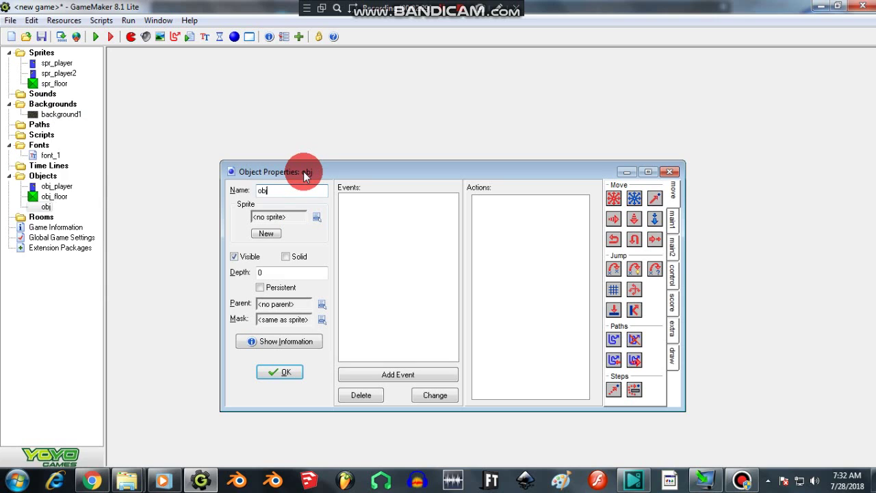
type("_ma")
key("BackSpace")
type("essage")
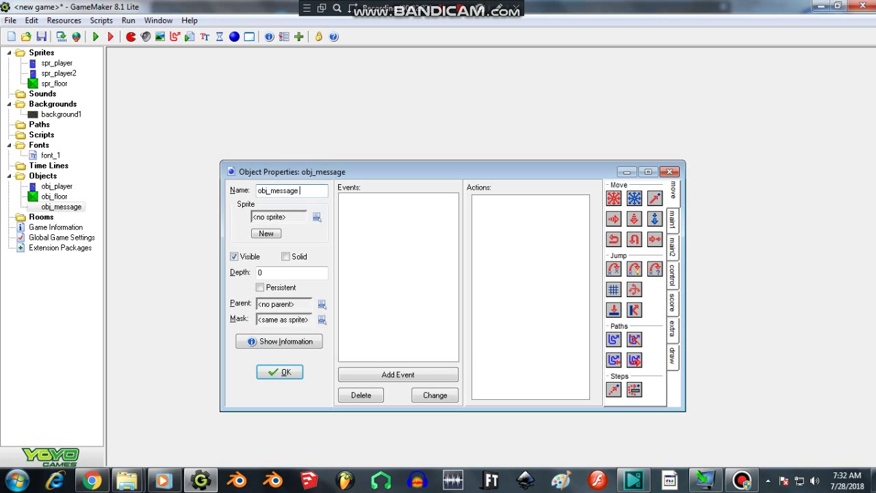
left_click(308, 168)
left_click(316, 216)
left_click(361, 230)
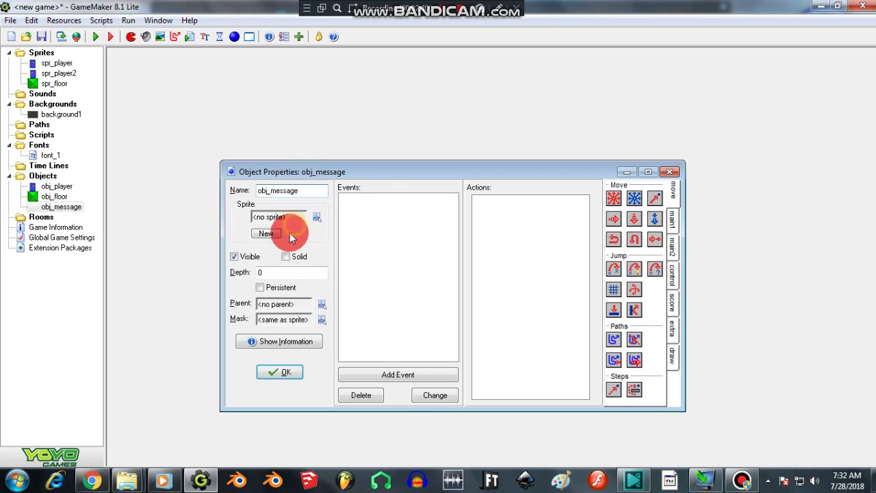
- Add a Step event to obj_message
left_click(390, 375)
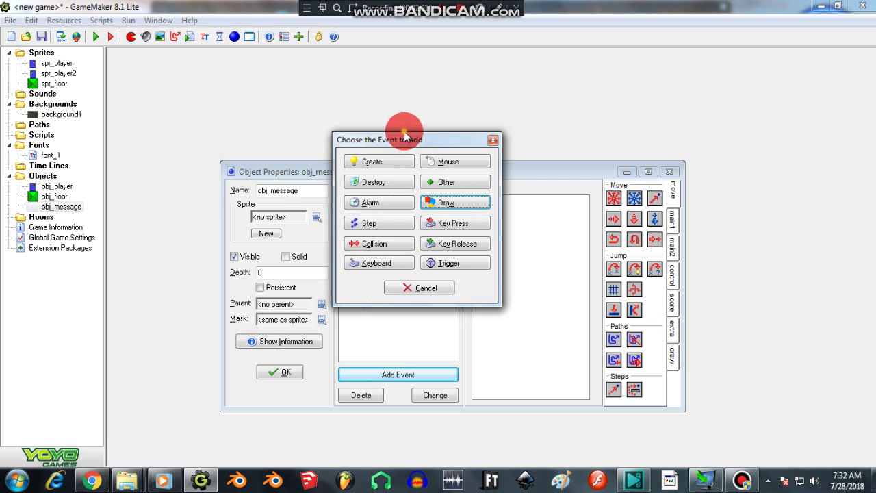
left_click(373, 226)
left_click(404, 230)
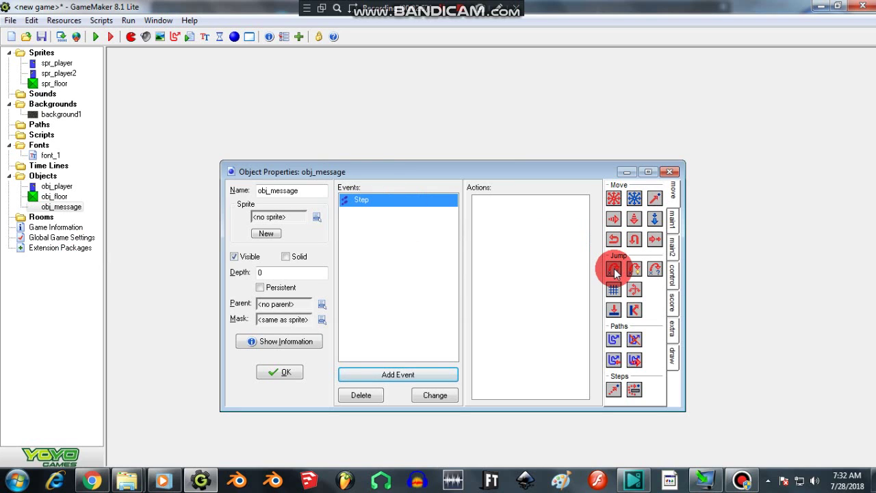
left_click_drag(615, 272, 520, 209)
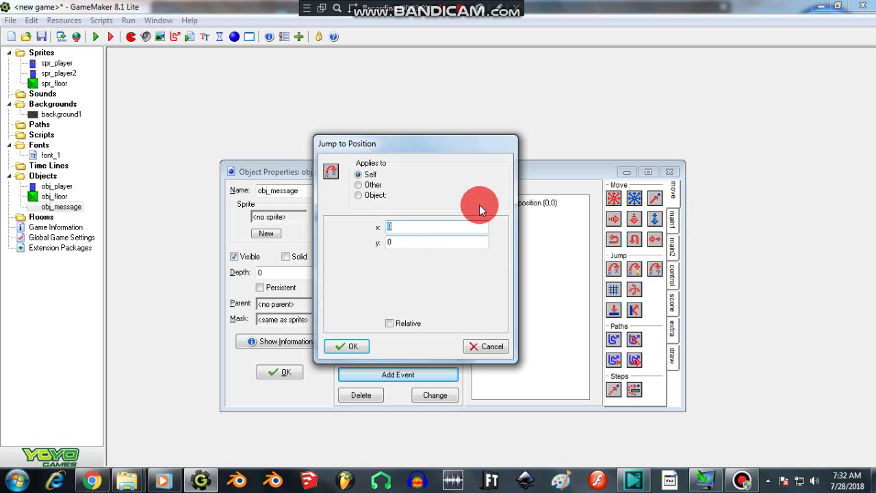
type("view")
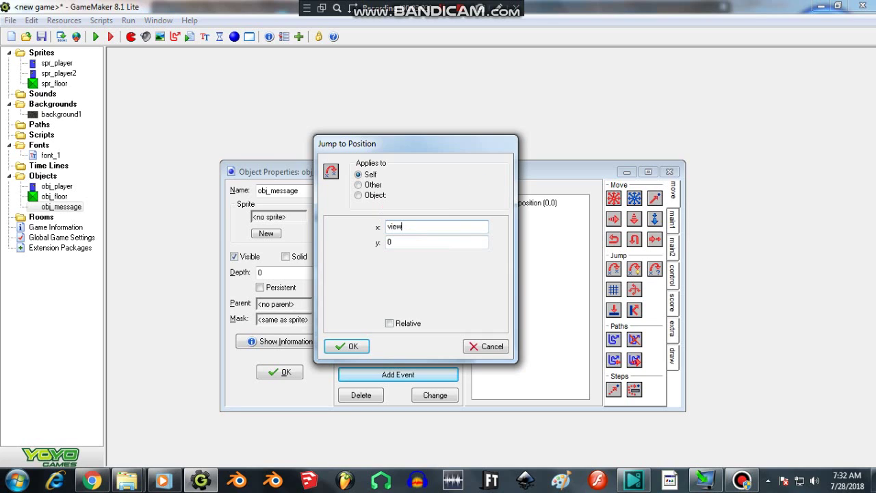
type("_xview+")
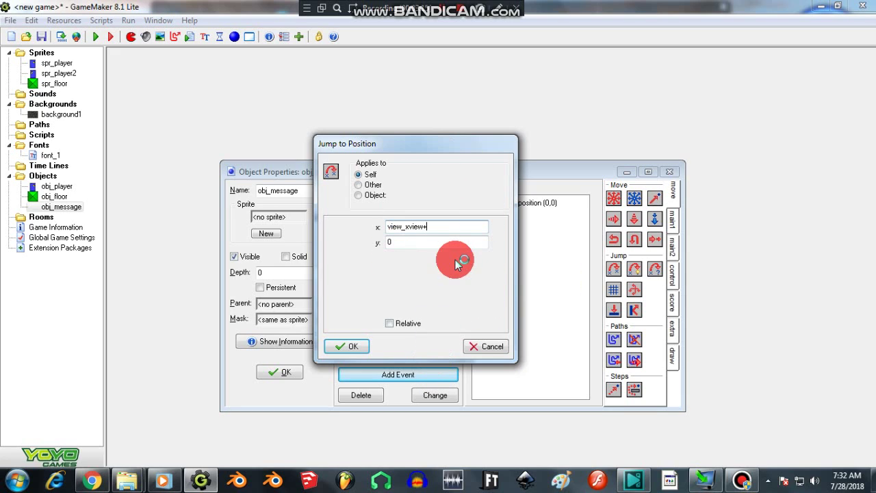
left_click(455, 232)
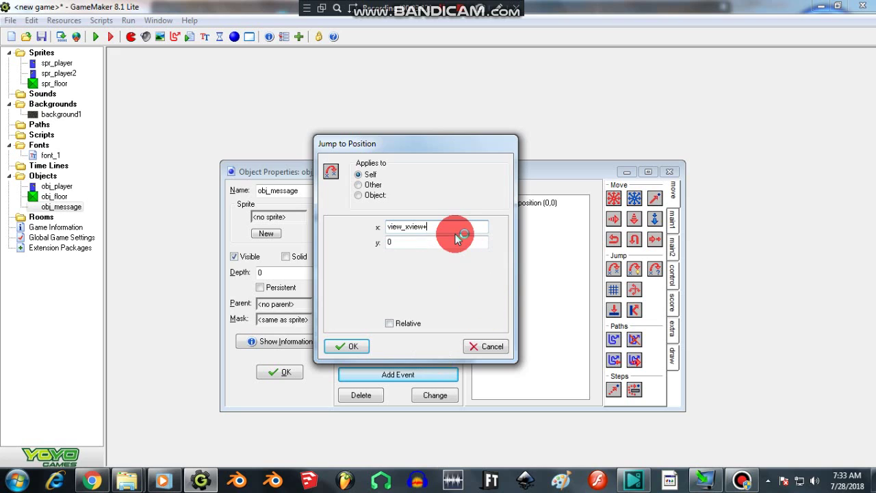
key("BackSpace")
key("BackSpace")
key("BackSpace")
key("BackSpace")
key("BackSpace")
key("BackSpace")
key("BackSpace")
key("BackSpace")
key("BackSpace")
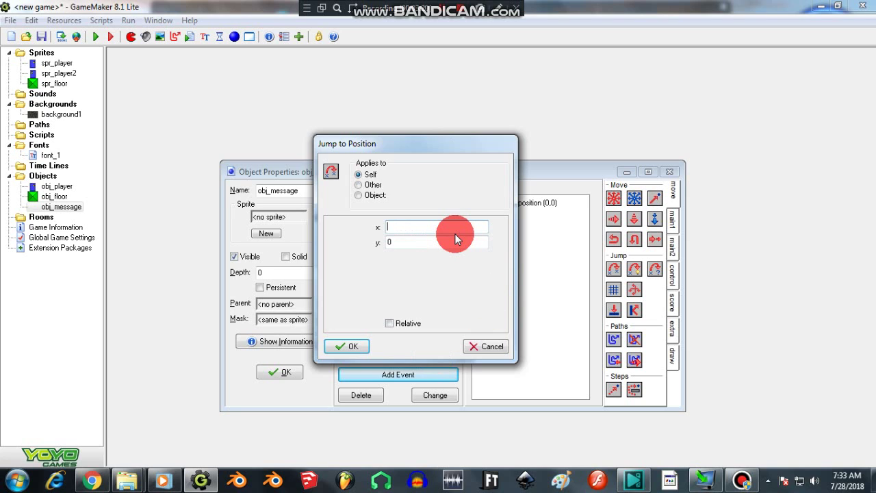
left_click(493, 346)
- Change obj_message's Step event to a Draw event
right_click(392, 199)
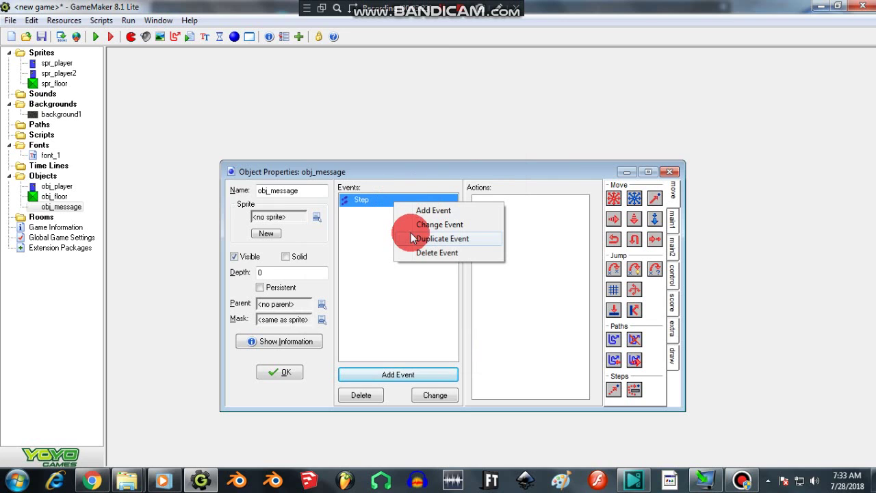
left_click(431, 225)
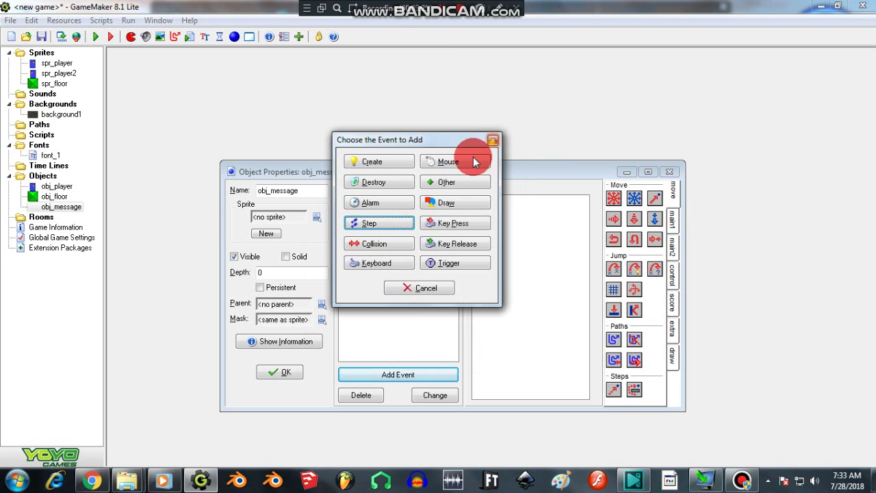
left_click(493, 139)
right_click(402, 197)
left_click(432, 220)
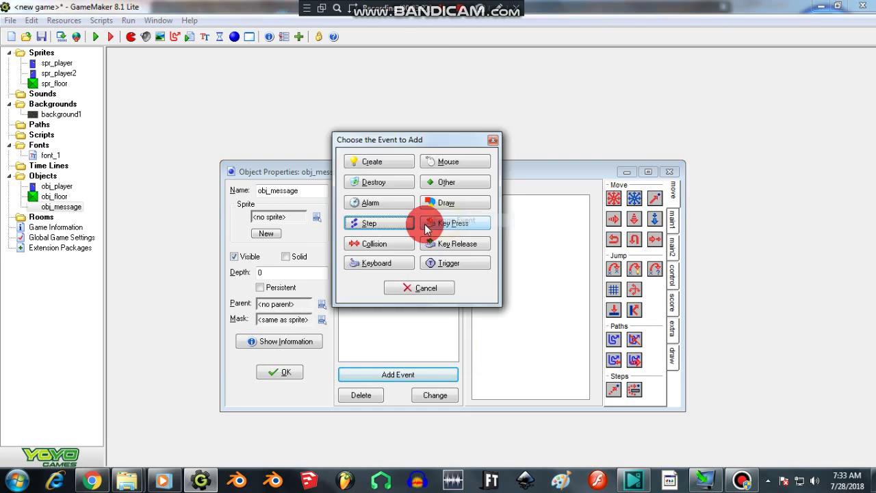
left_click(433, 202)
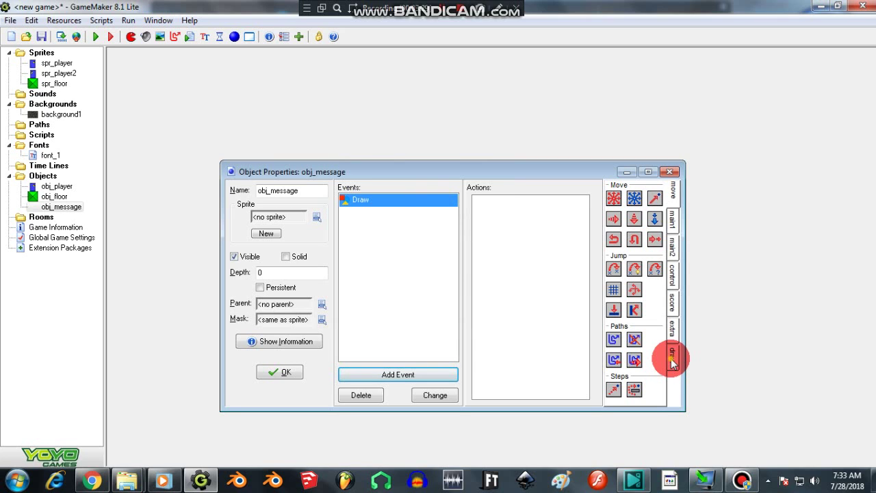
- Add a Set Font action to obj_message's Draw event using font_1 with center alignment
left_click(672, 360)
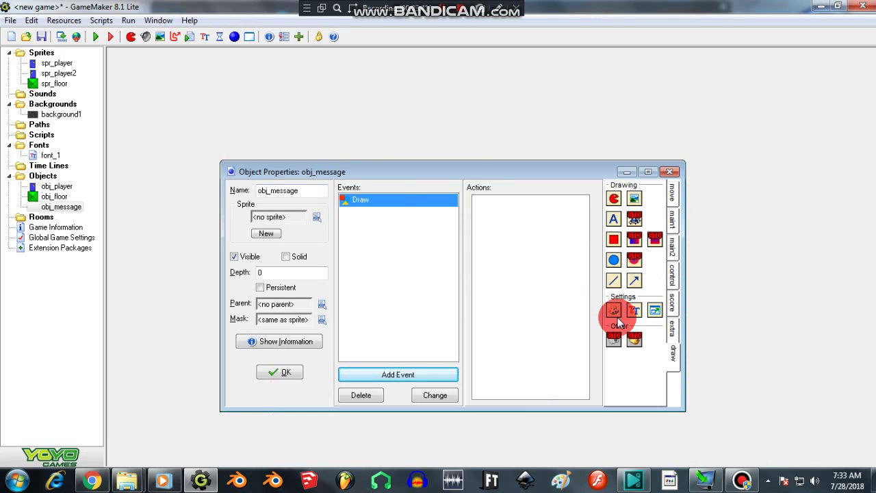
left_click_drag(635, 313, 520, 206)
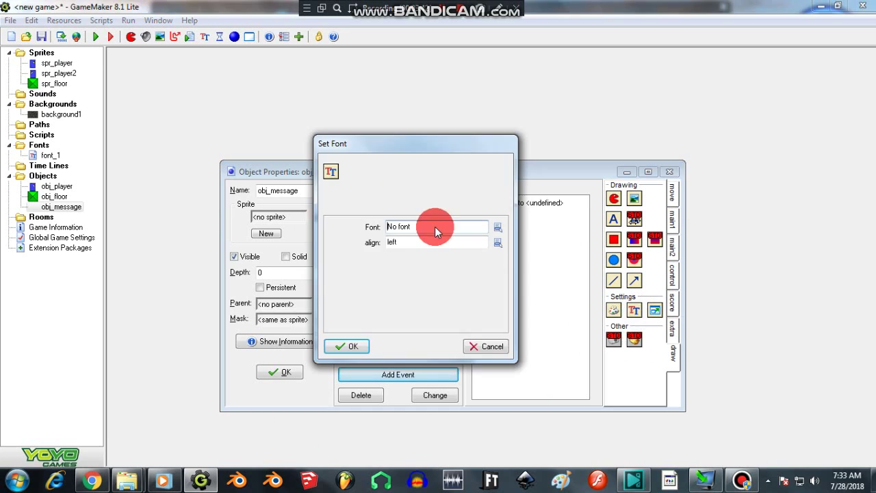
left_click(497, 226)
left_click(514, 251)
left_click(499, 247)
left_click(535, 269)
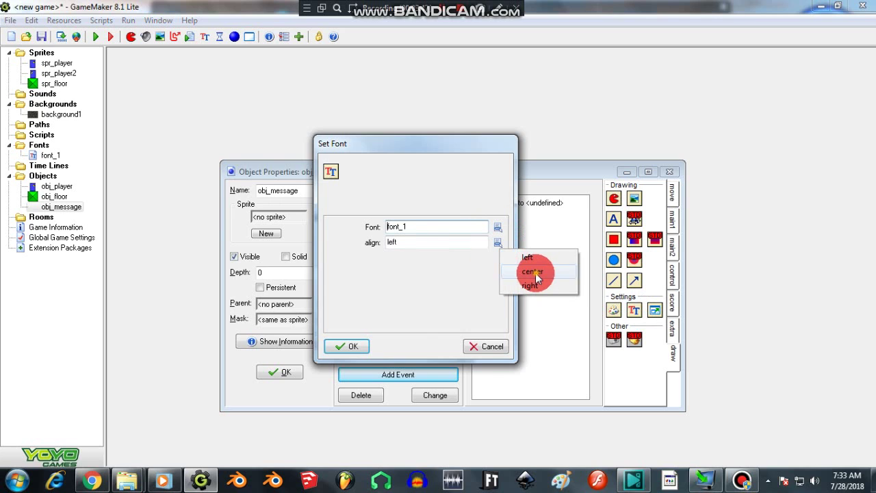
left_click(357, 349)
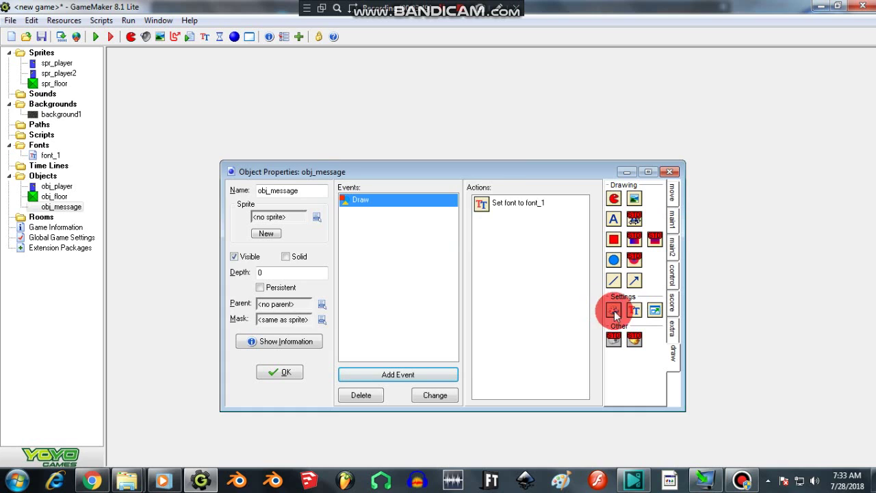
- Add a Set Color action to the Draw event with yellow as the color
left_click(614, 311)
left_click(498, 226)
left_click(479, 176)
left_click(396, 144)
left_click(393, 291)
left_click(345, 348)
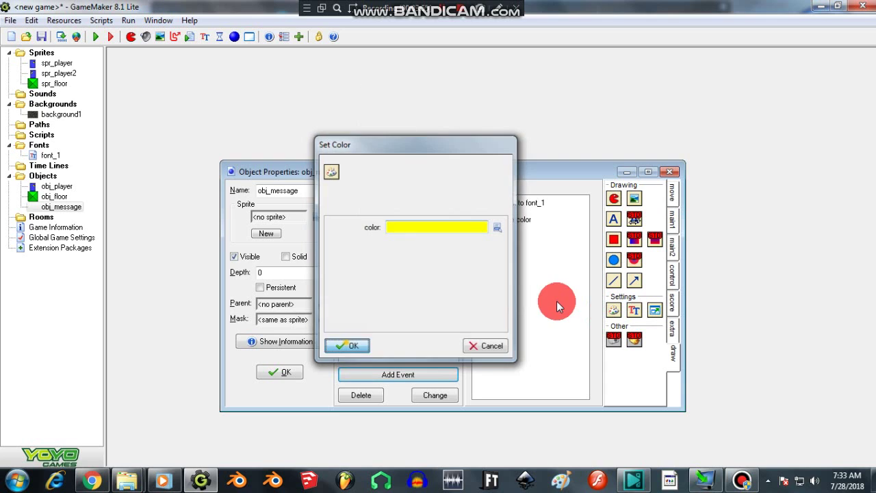
left_click(633, 311)
left_click(498, 229)
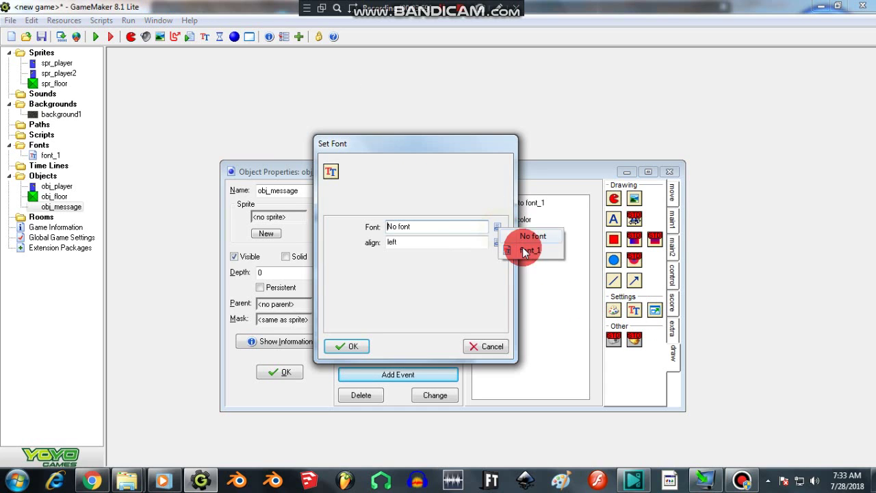
left_click(515, 252)
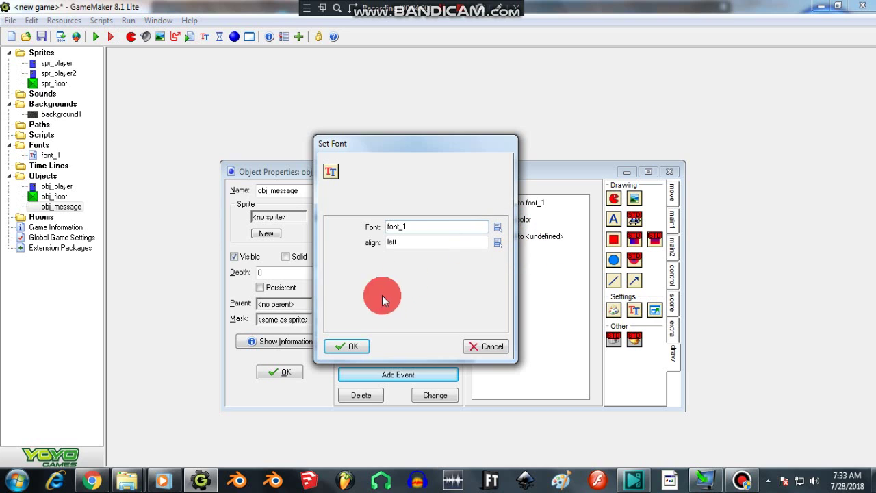
left_click(481, 346)
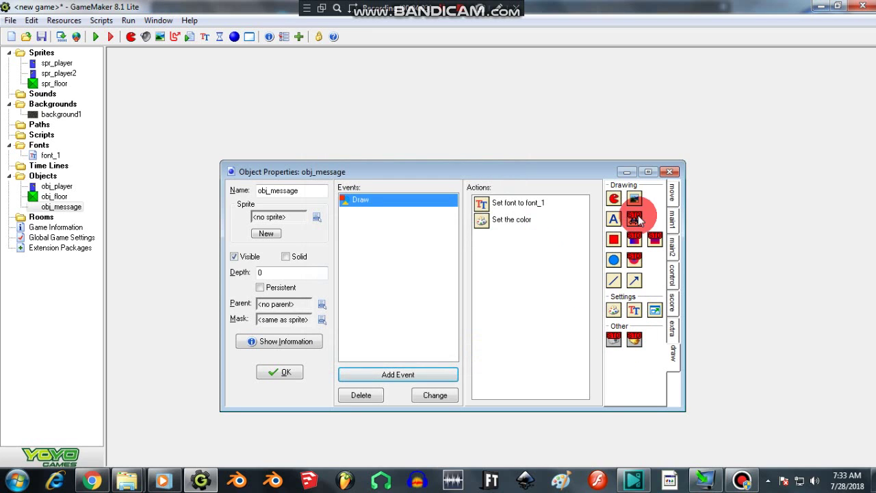
- Add a Draw Text action showing "Hello" at x view_xview and y view_yview, and accept the obj_message properties
left_click_drag(613, 218, 490, 202)
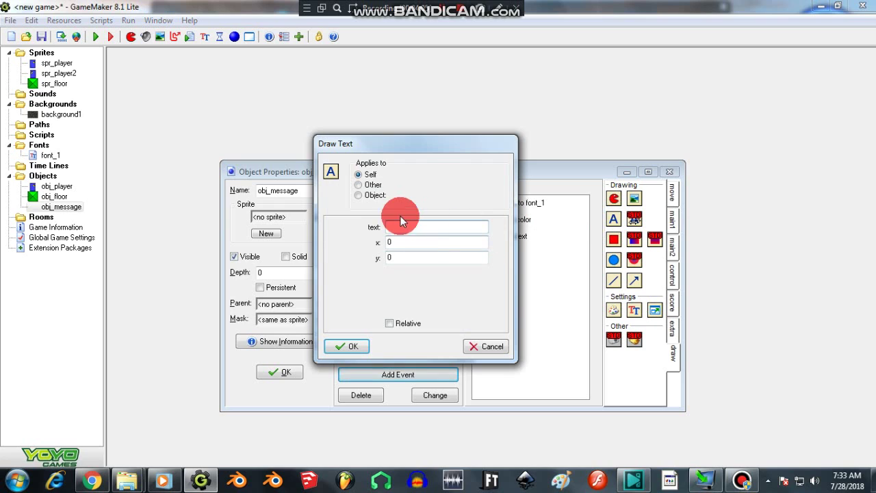
type("Hello")
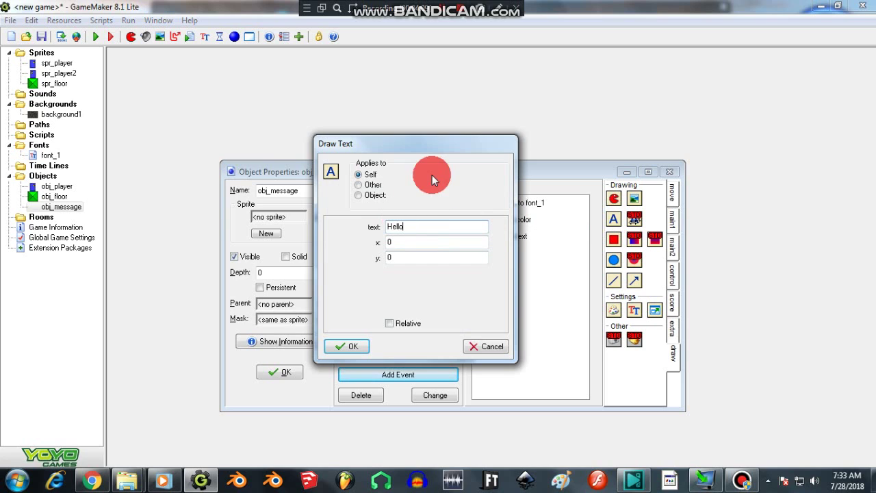
left_click(401, 241)
key("BackSpace")
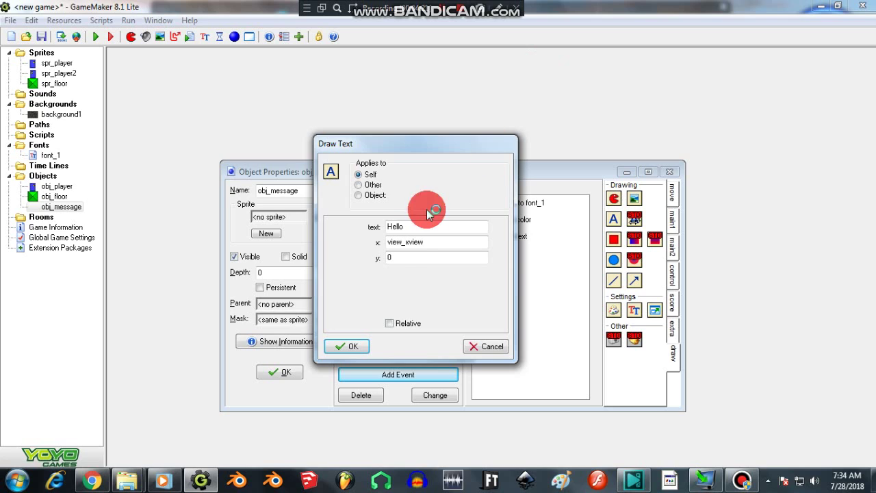
left_click(403, 258)
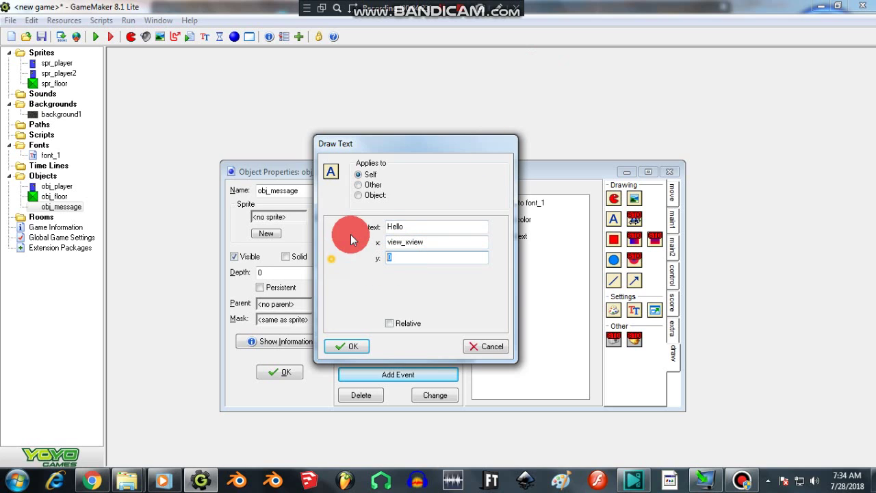
type("view_yview")
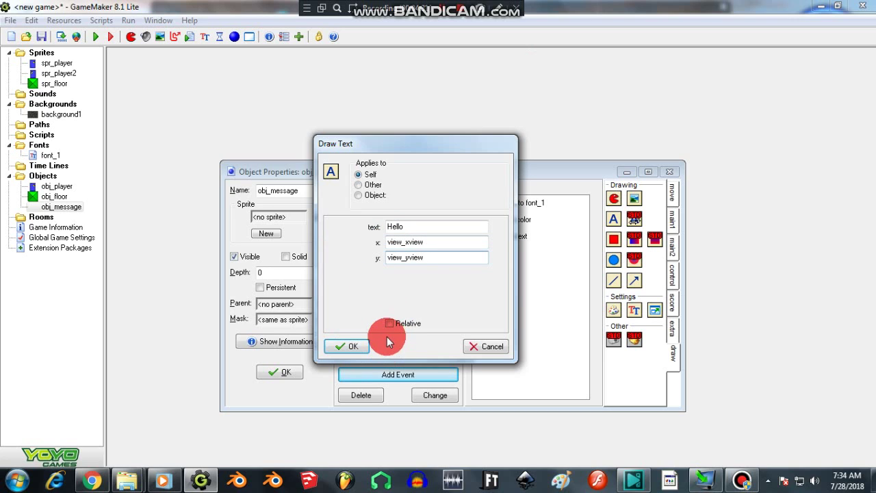
left_click(331, 347)
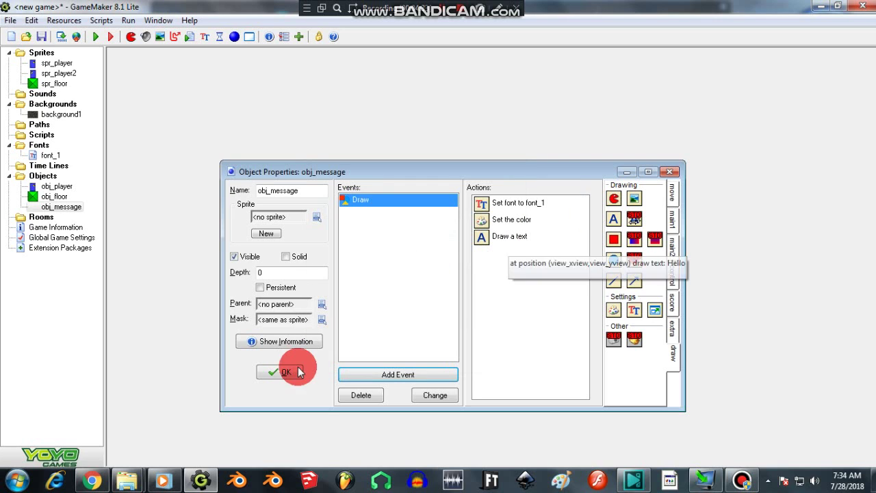
left_click(287, 373)
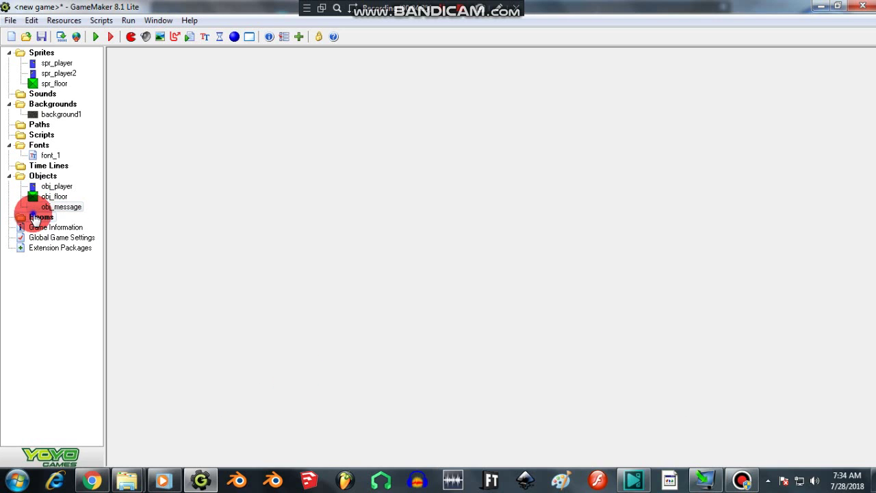
- Create a new room and maximize its properties window
right_click(34, 217)
left_click(61, 222)
left_click(823, 179)
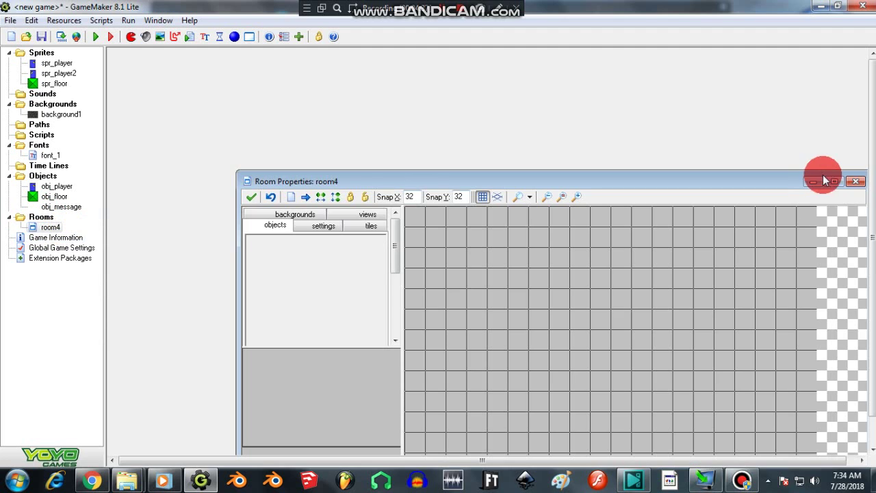
left_click(830, 181)
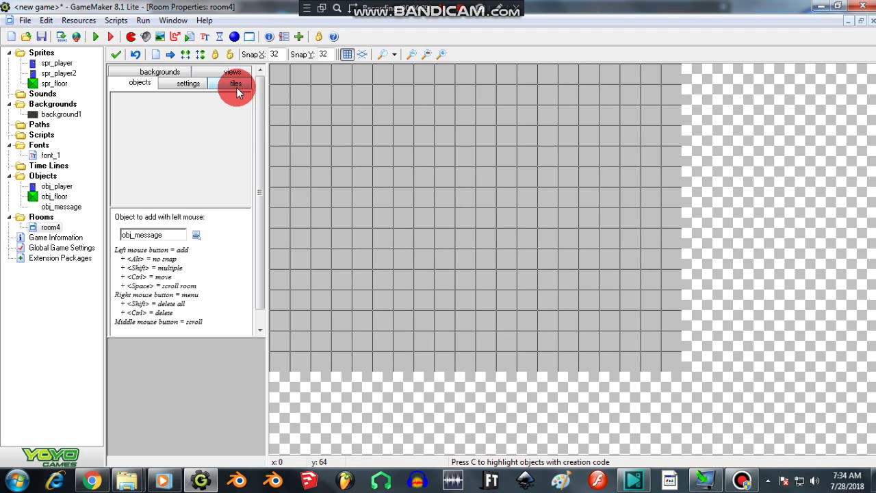
- Set the new room's width to 1000 and hide its grid
left_click(184, 85)
double_click(167, 147)
type("1000")
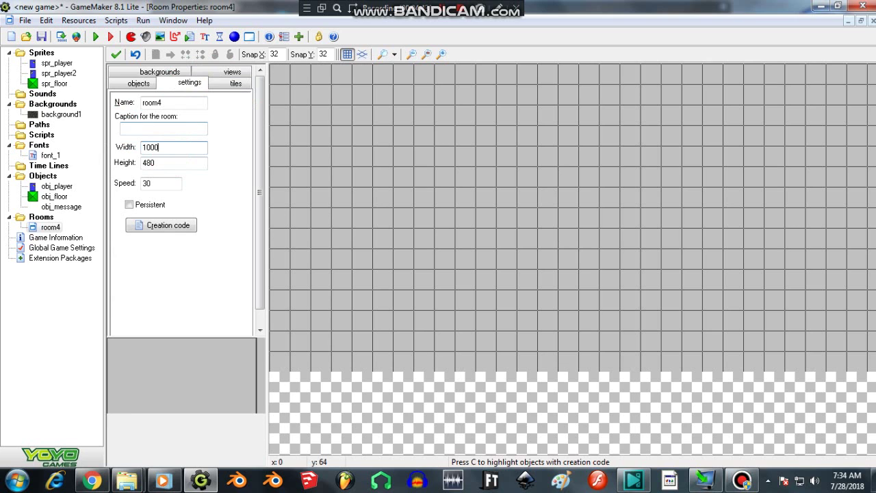
scroll(678, 175, "down", 2)
middle_click_drag(590, 208, 512, 241)
scroll(517, 240, "up", 2)
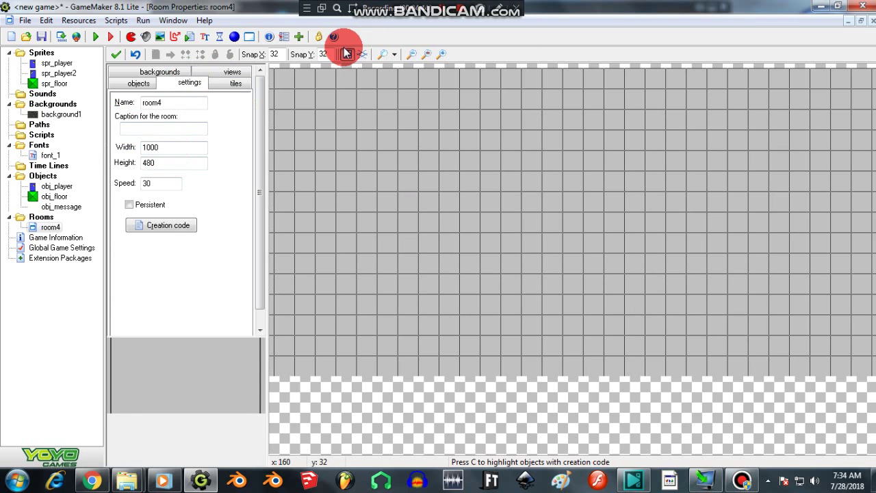
left_click(347, 55)
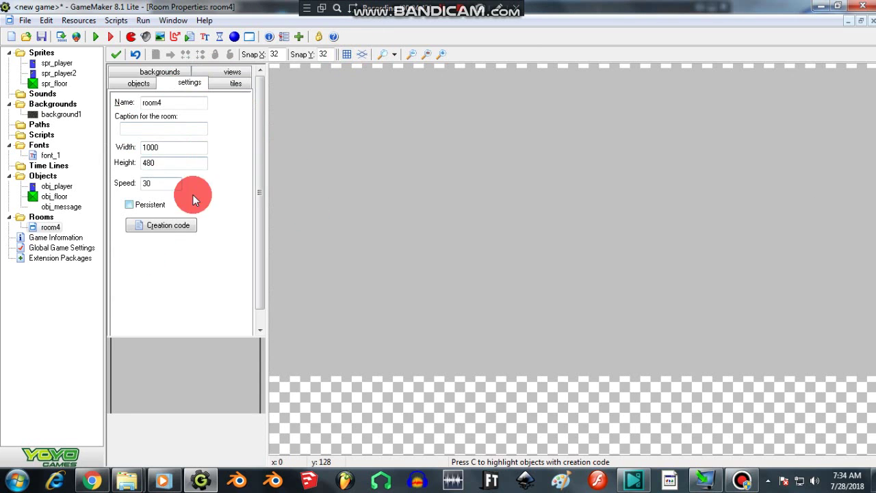
- Enable views in room4, make View 0 visible when the room starts, and have it follow obj_player
left_click(231, 72)
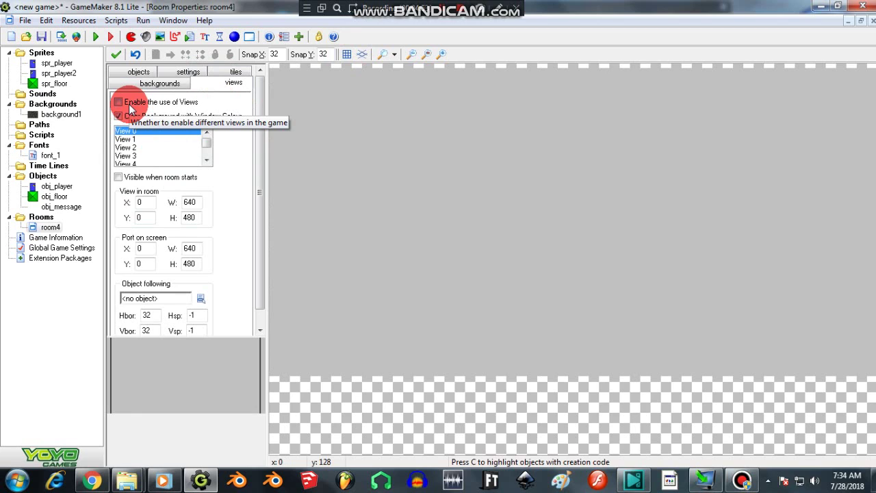
left_click(129, 104)
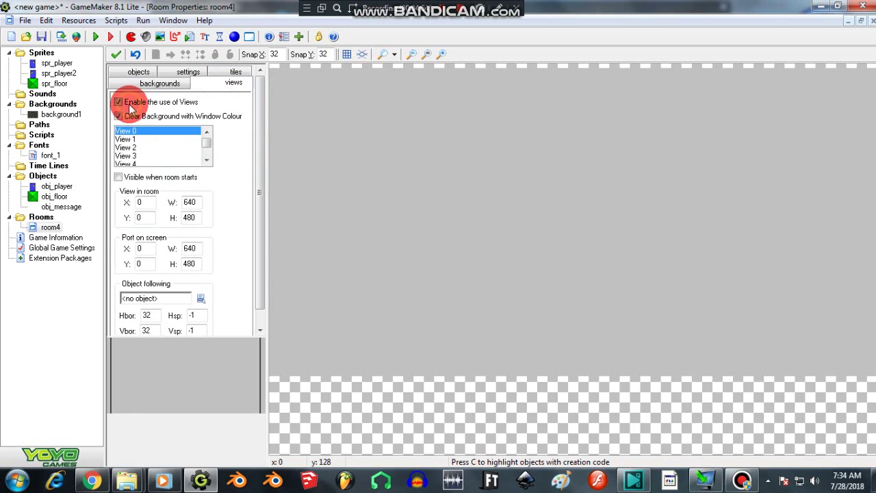
left_click(120, 179)
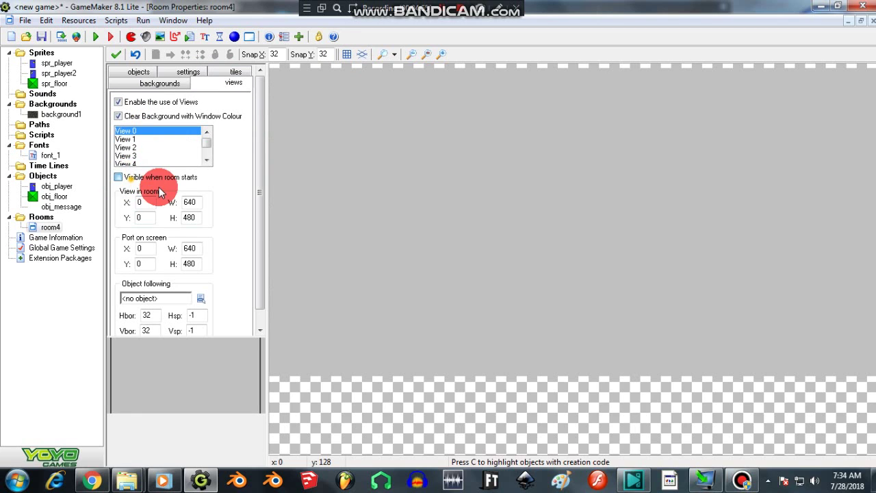
left_click(202, 307)
left_click(246, 322)
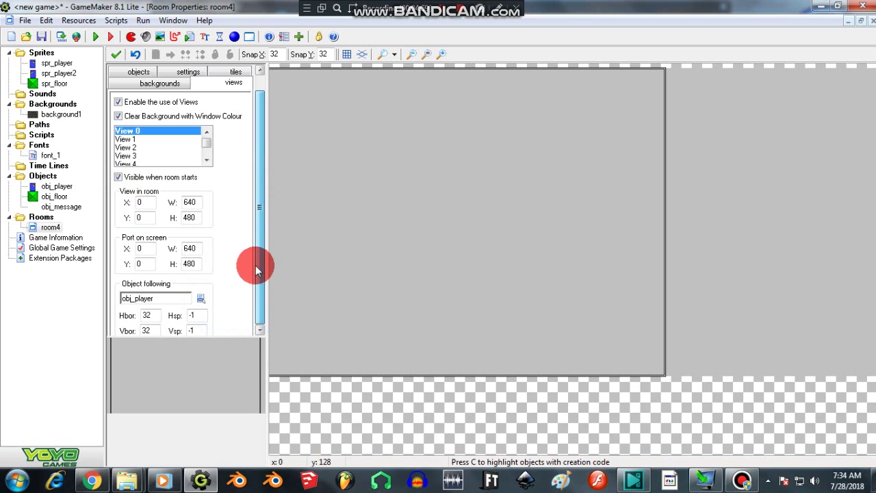
- Set View 0's horizontal and vertical following borders both to 500
scroll(256, 271, "down", 1)
double_click(159, 298)
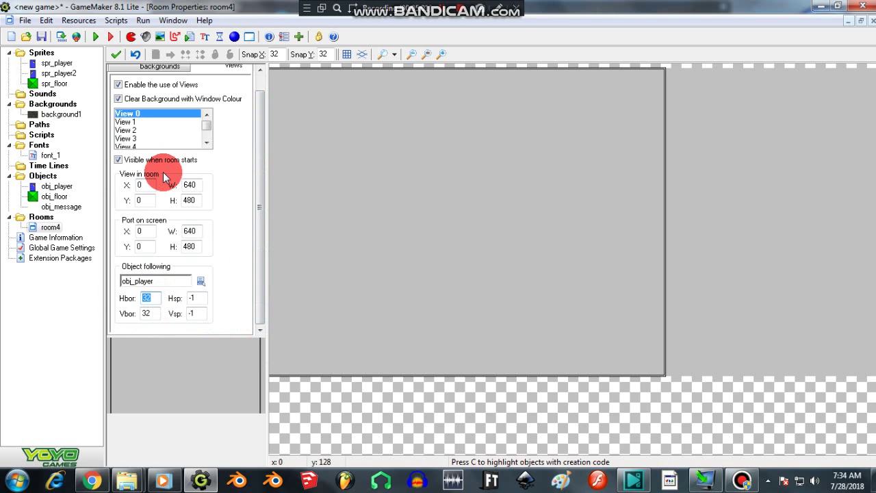
type("500")
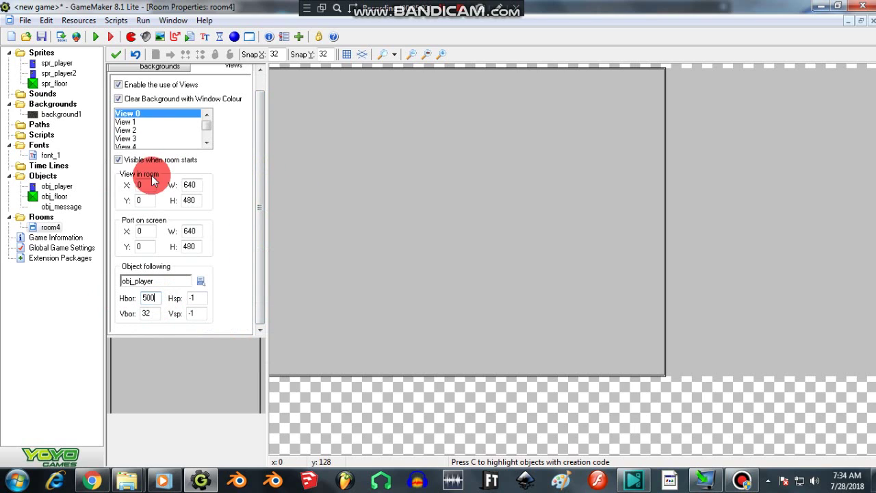
left_click(148, 313)
left_click(115, 270)
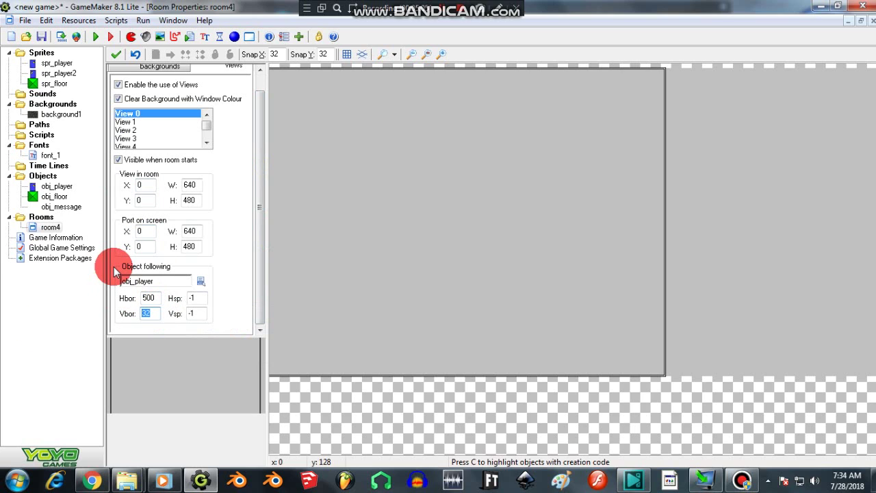
type("500")
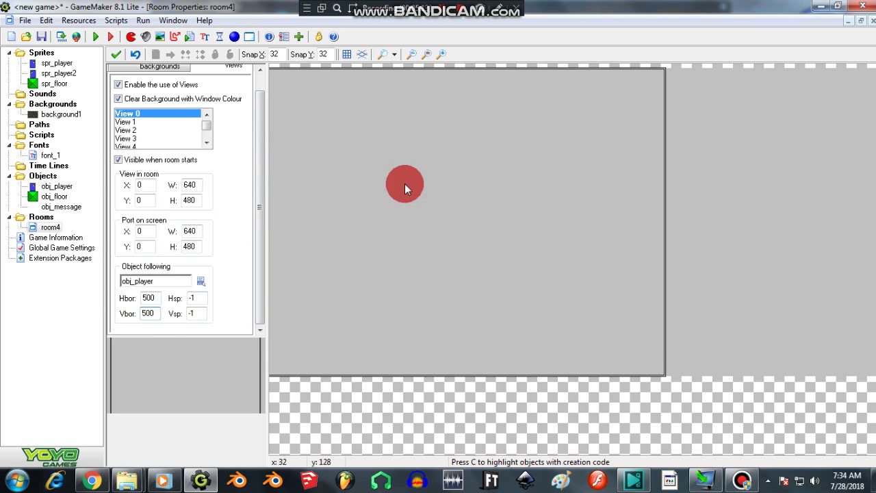
- Place several background1 tiles across room4
scroll(405, 183, "down", 1)
left_click_drag(262, 118, 263, 103)
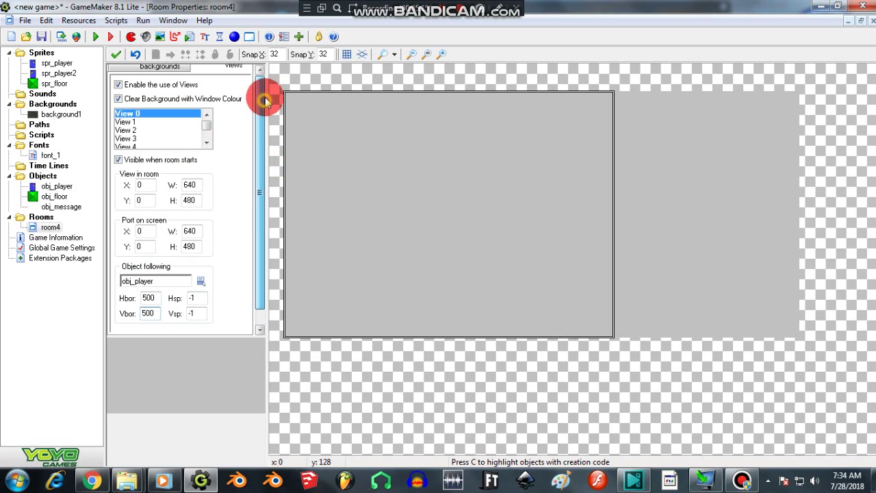
left_click(237, 83)
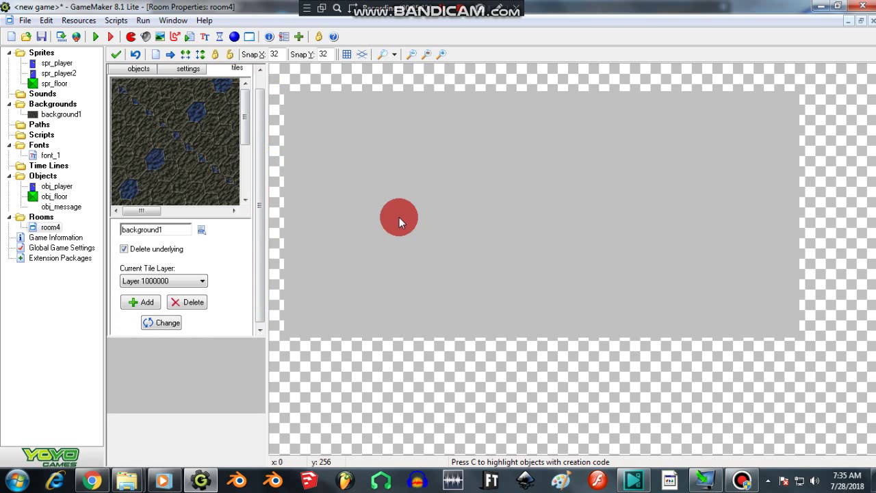
left_click(390, 212)
left_click(569, 161)
left_click(385, 128)
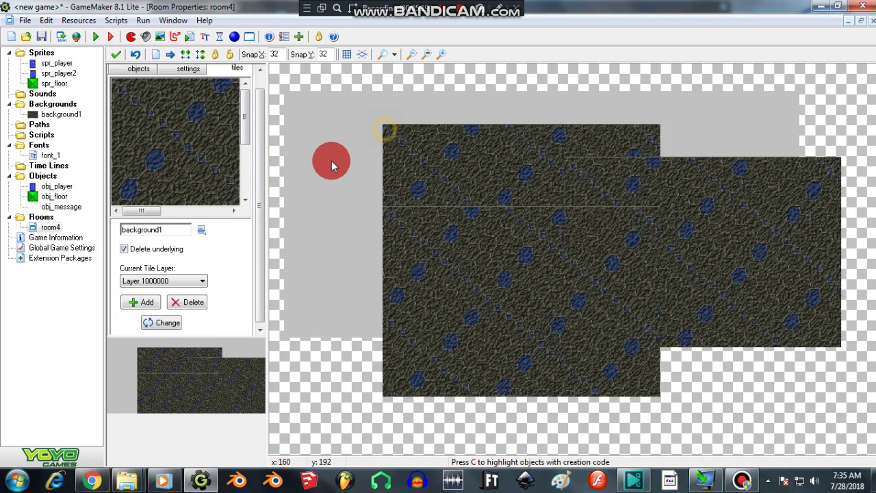
left_click(331, 161)
- Delete all the placed background1 tiles from room4
right_click(469, 328)
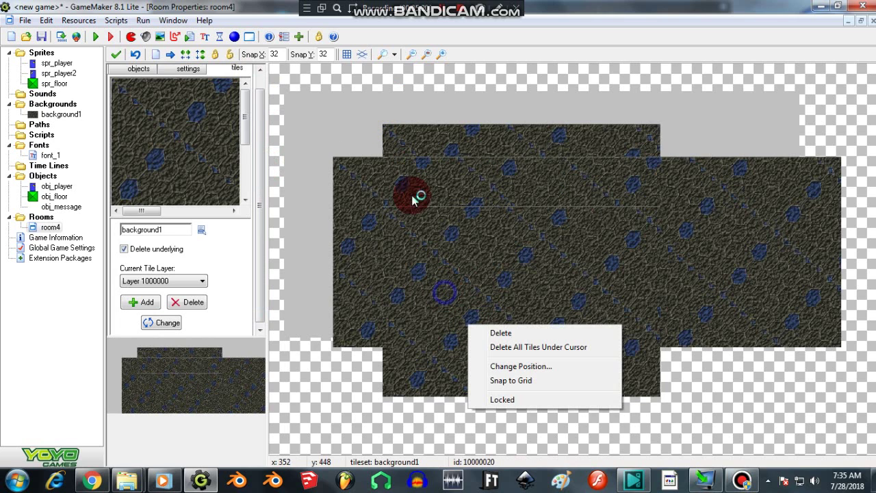
left_click(520, 336)
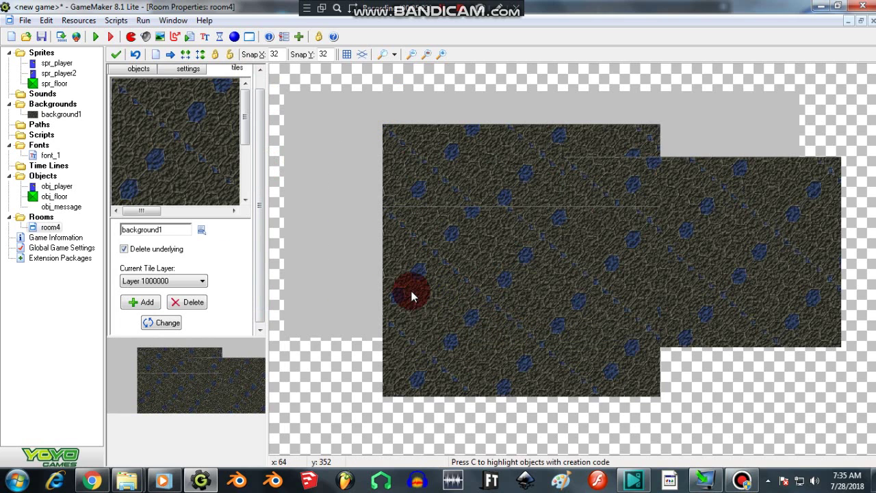
right_click(480, 277)
right_click(530, 284)
right_click(645, 262)
right_click(646, 266)
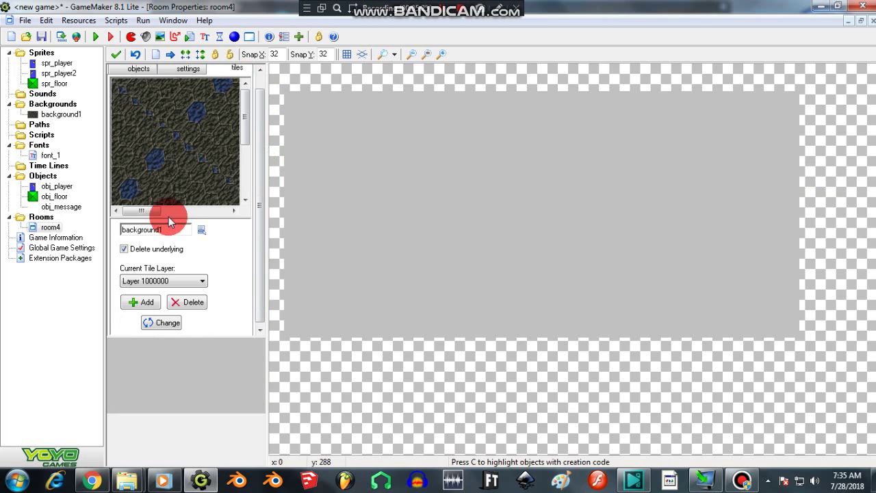
scroll(255, 109, "up", 1)
left_click(226, 135)
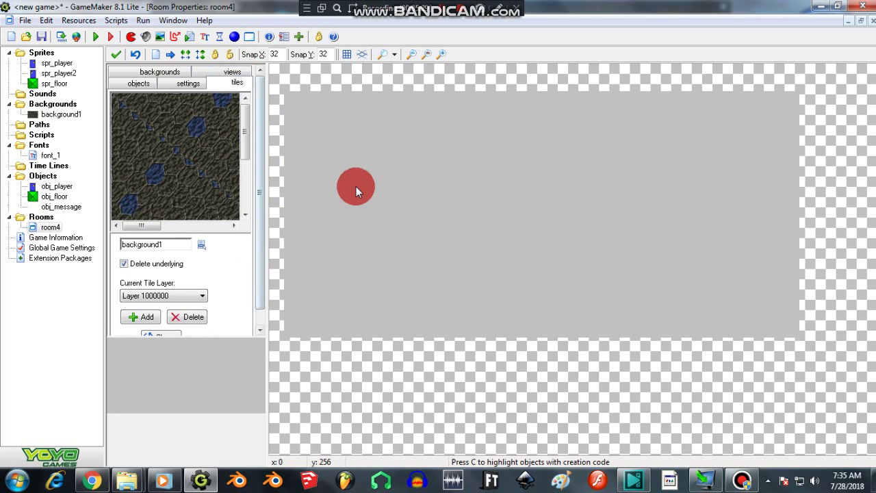
left_click(76, 128)
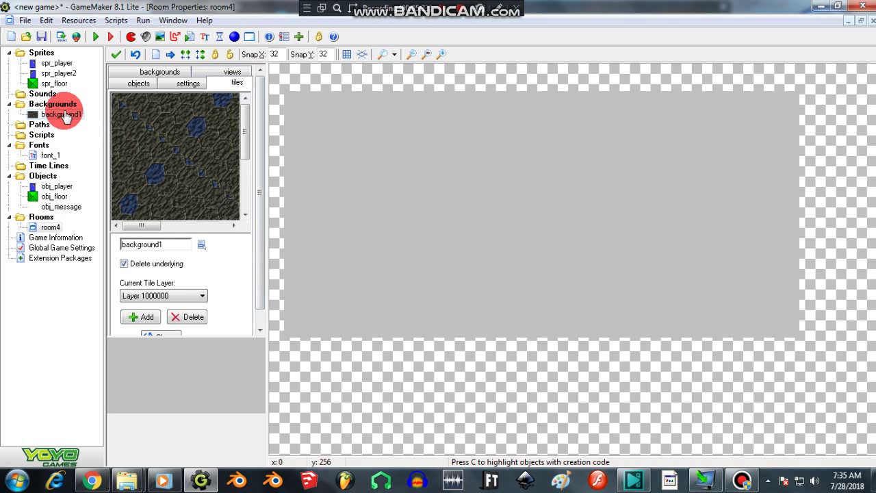
mouse_move(76, 61)
left_mouse_down()
mouse_move(31, 82)
mouse_move(65, 51)
mouse_move(35, 75)
mouse_move(45, 81)
mouse_move(31, 61)
mouse_move(35, 85)
mouse_move(29, 63)
mouse_move(52, 103)
mouse_move(42, 80)
mouse_move(51, 89)
left_mouse_up()
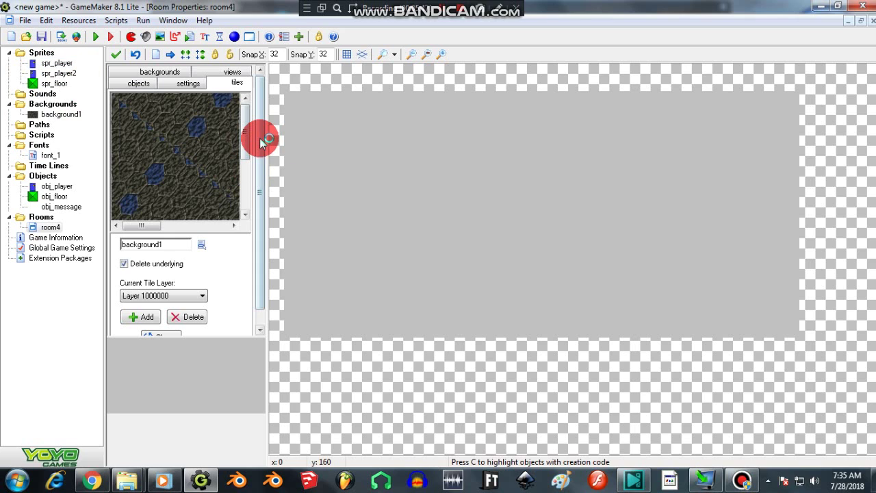
left_click_drag(262, 150, 266, 96)
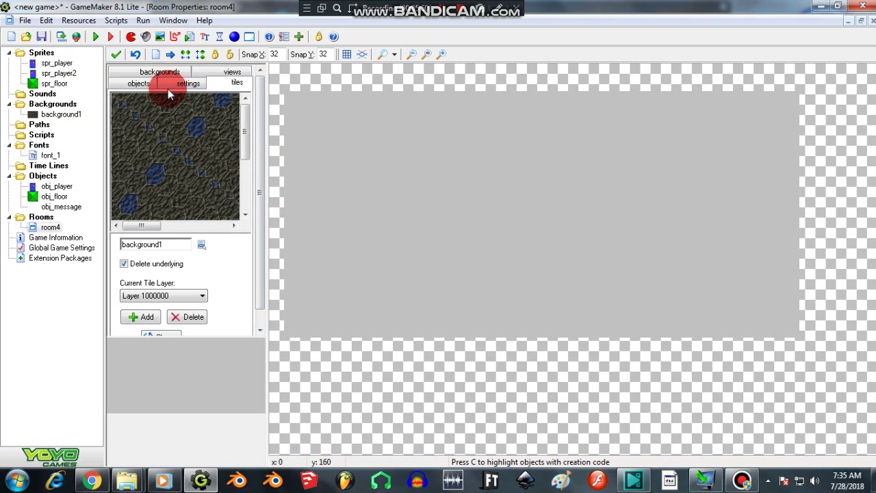
left_click_drag(260, 218, 152, 104)
- Assign background1 as room4's Background 0 and stretch it to fill the room
left_click(134, 85)
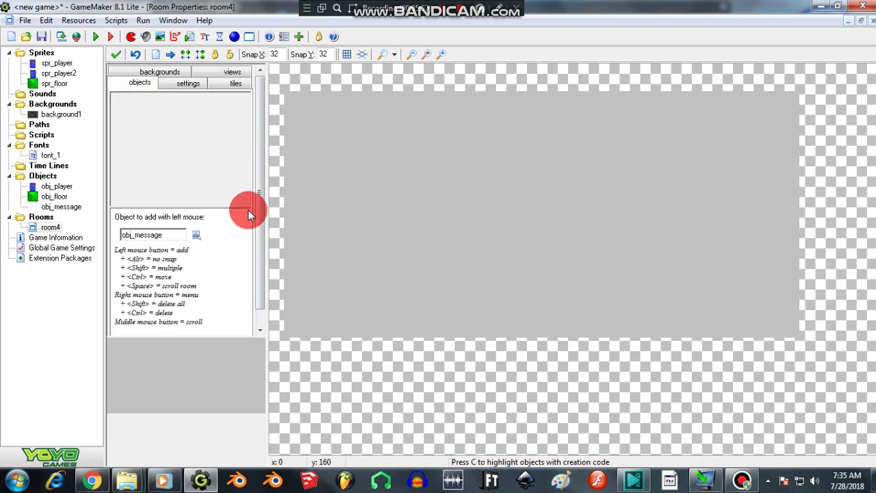
left_click_drag(259, 245, 188, 83)
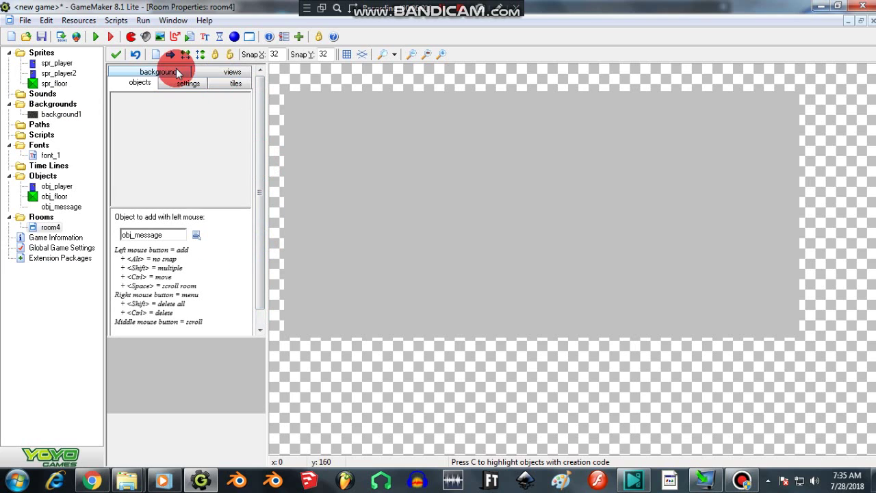
left_click(175, 71)
left_click(201, 241)
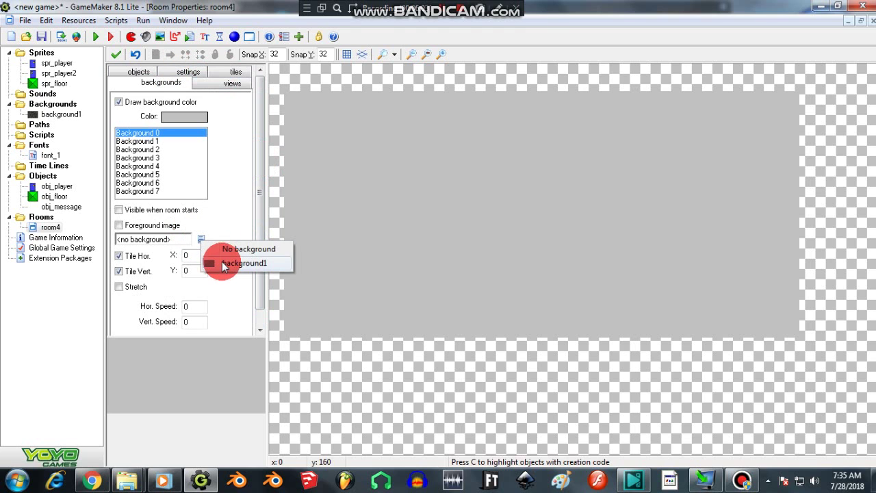
left_click(219, 261)
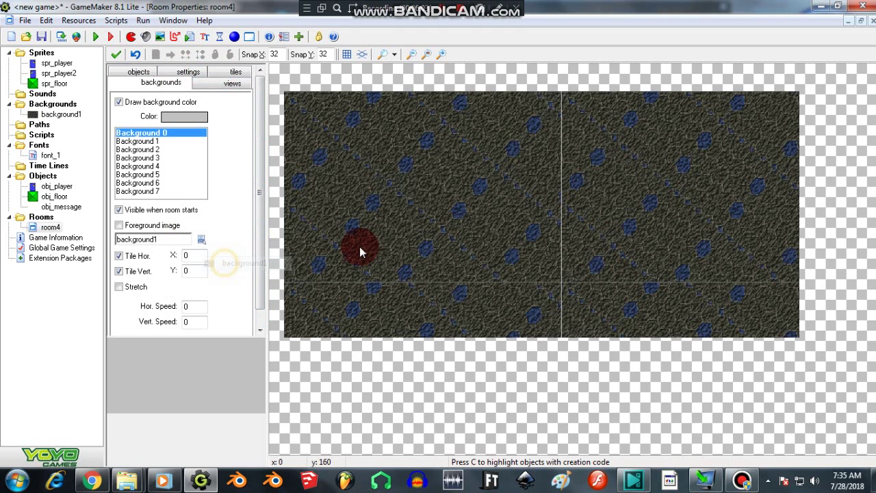
left_click(119, 287)
- Place a continuous row of obj_floor instances along the bottom edge of room4
left_click(118, 75)
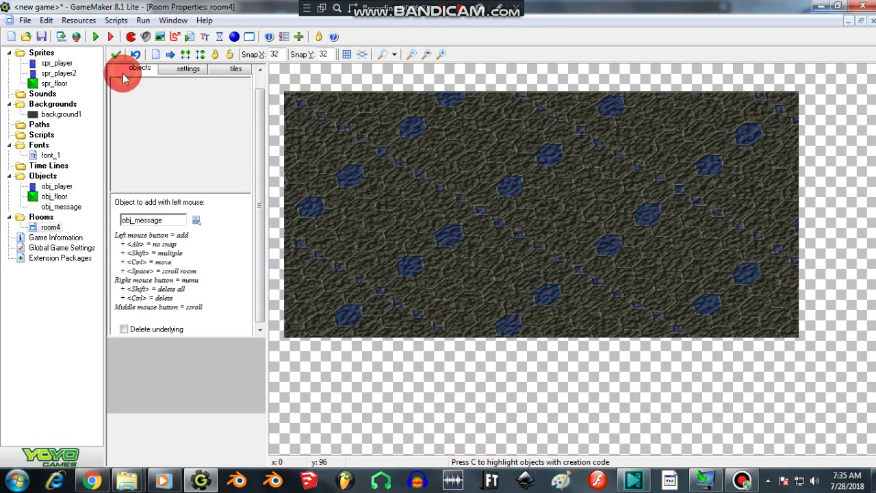
left_click(196, 220)
left_click(235, 242)
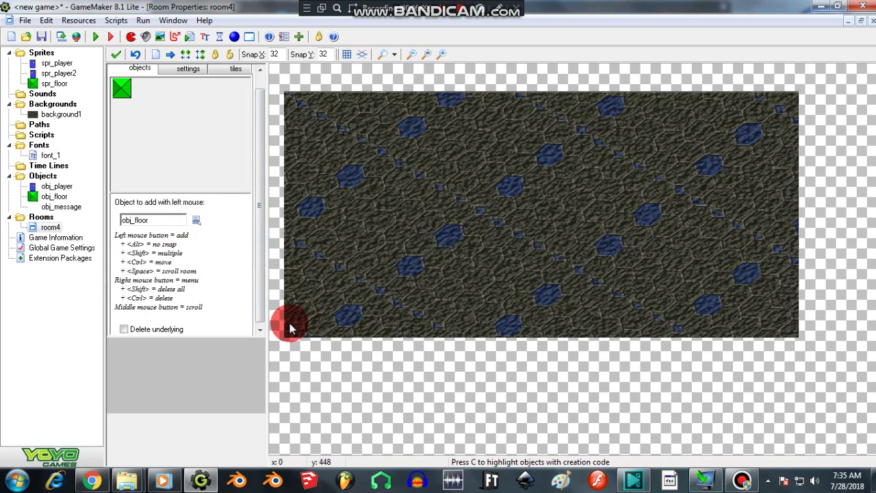
left_click(288, 329)
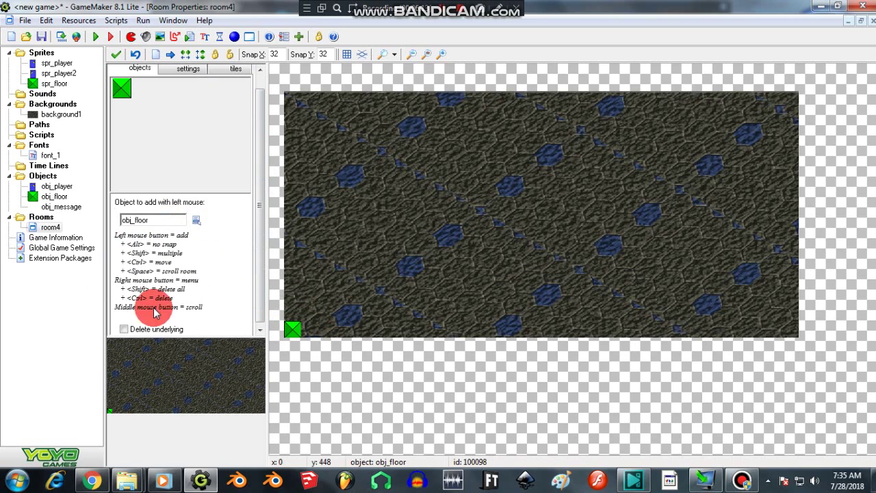
left_click(306, 329)
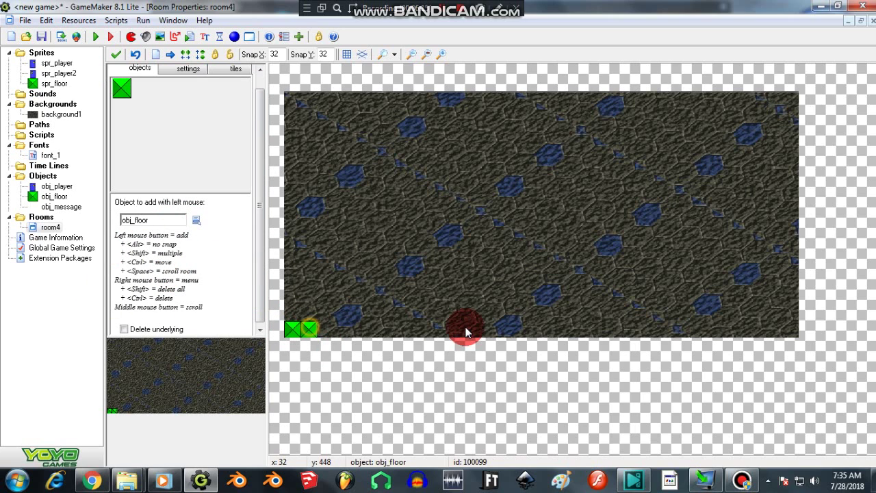
left_click_drag(465, 333, 797, 333, "shift")
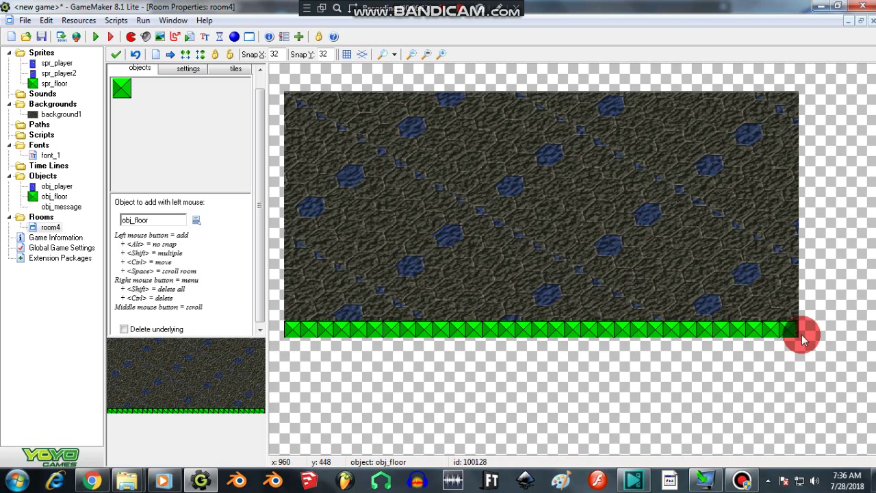
- Place one obj_player instance on the floor row at x 128, y 416
left_click(196, 220)
left_click(227, 226)
left_click(375, 282)
left_click_drag(366, 313, 336, 309)
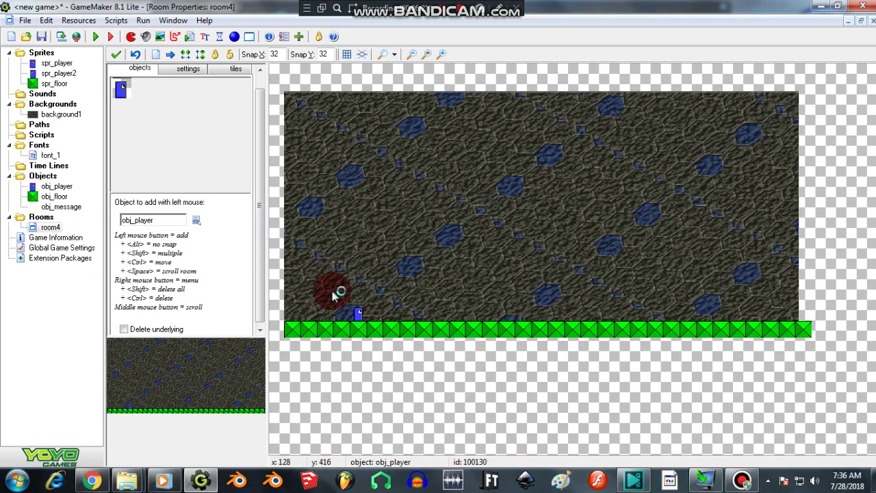
- Place one obj_message instance near the middle of room4, above the floor
left_click(196, 221)
left_click(230, 255)
left_click(460, 242)
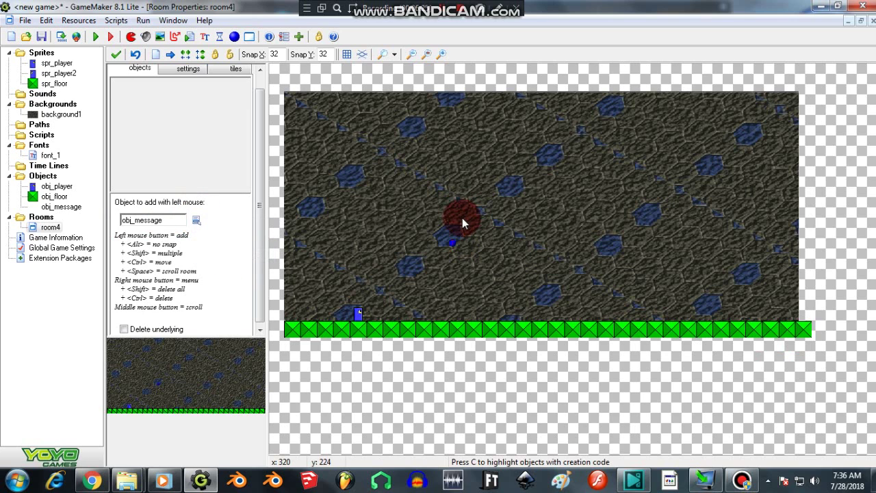
left_click(356, 314)
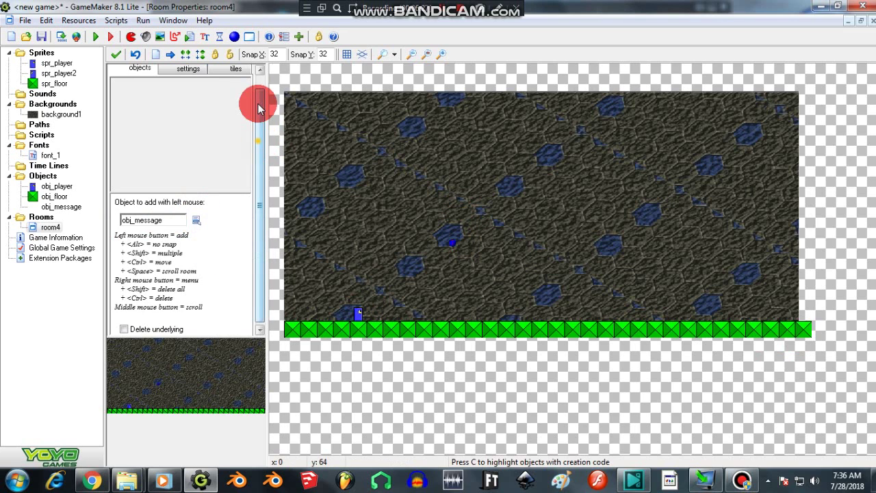
- Examine View 0's settings and the area it covers in room4
scroll(232, 82, "up", 1)
left_click(231, 74)
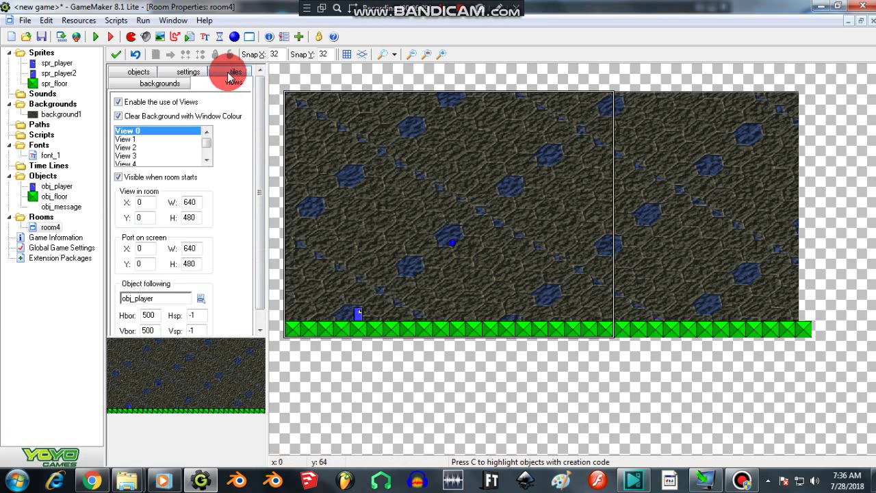
left_click(338, 182)
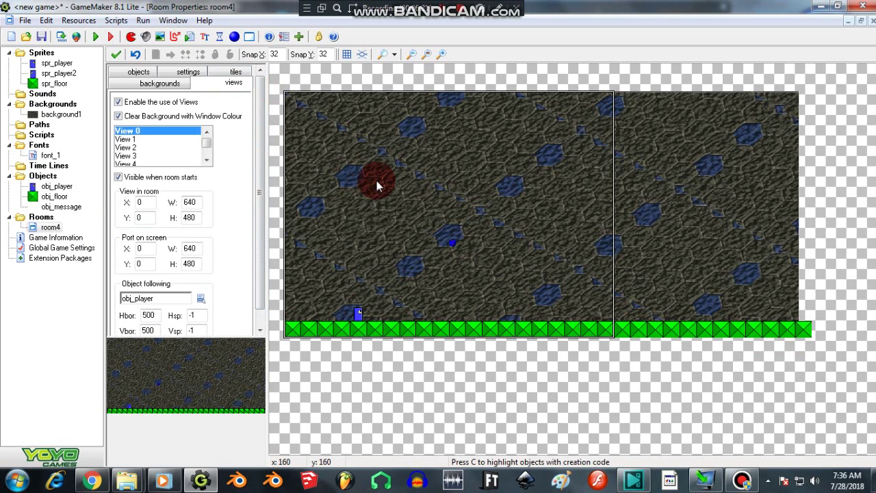
mouse_move(374, 182)
left_mouse_down()
mouse_move(378, 214)
mouse_move(399, 189)
mouse_move(478, 194)
mouse_move(442, 186)
mouse_move(313, 454)
mouse_move(284, 458)
mouse_move(331, 471)
left_mouse_up()
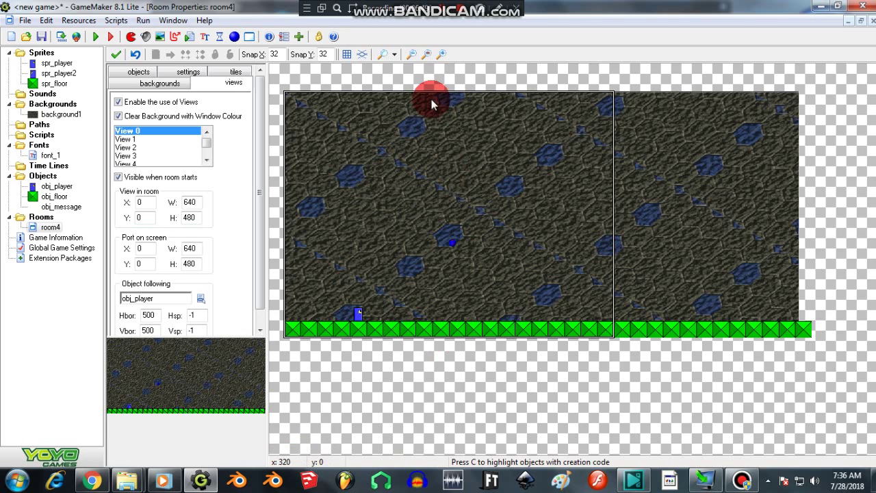
- Set the x position of the Draw Text action in obj_message's Draw event to view_xview+288 and accept the object's changes
double_click(49, 207)
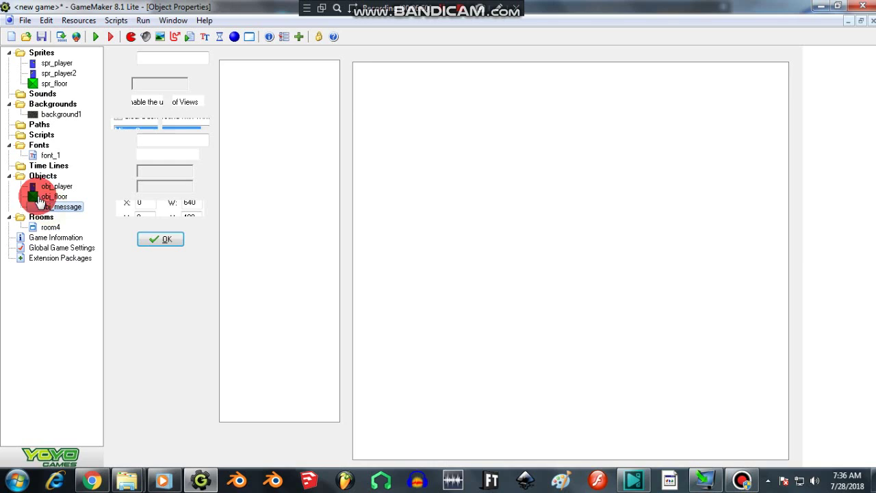
left_click(274, 73)
left_click(236, 143)
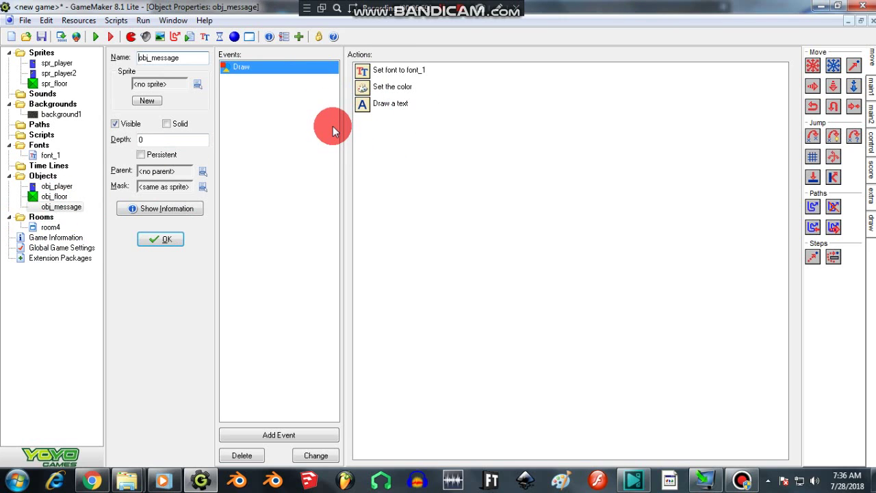
double_click(387, 104)
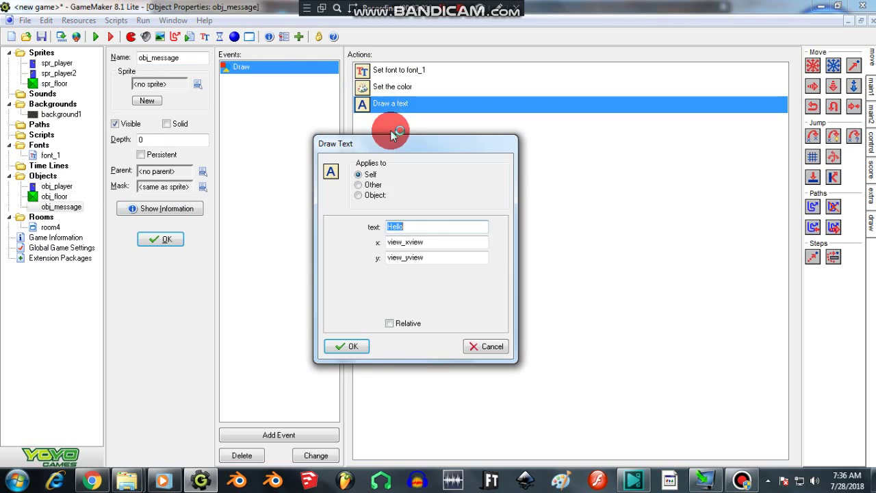
left_click(431, 242)
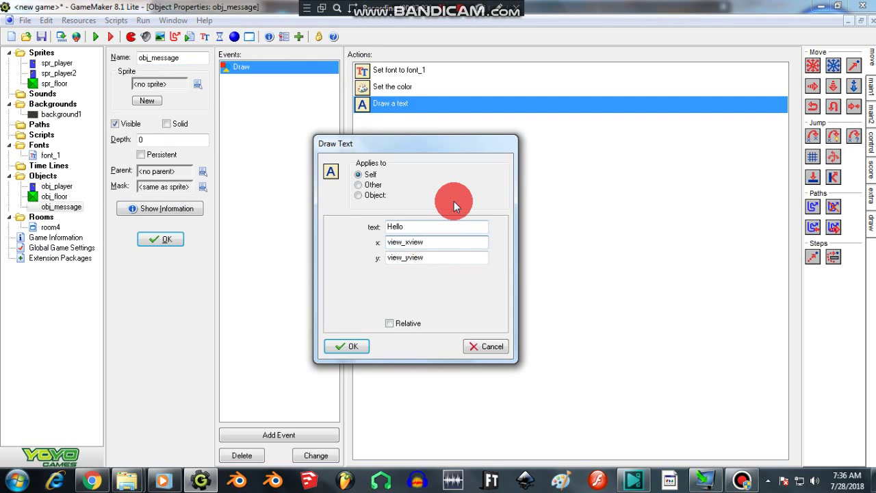
type("+288")
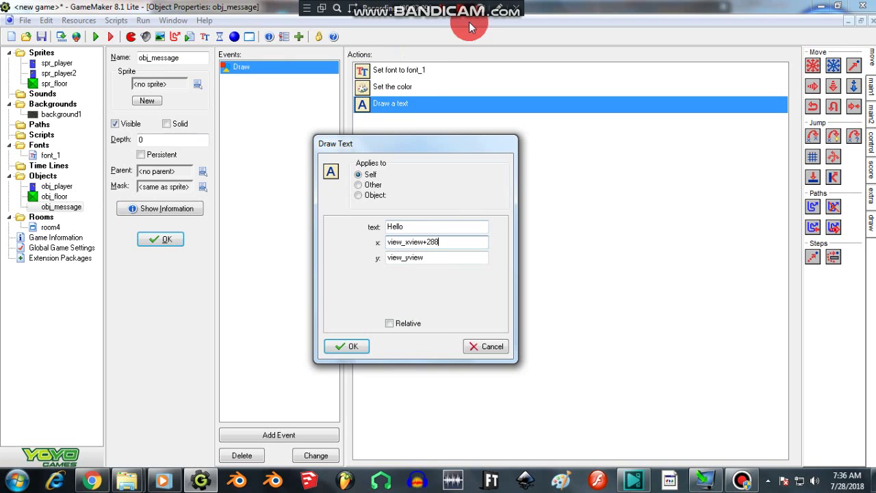
left_click(346, 346)
left_click(159, 239)
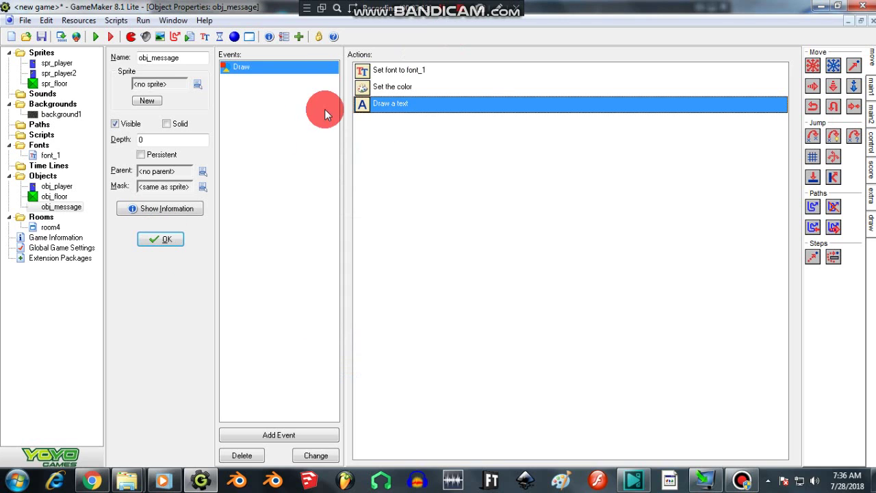
double_click(382, 106)
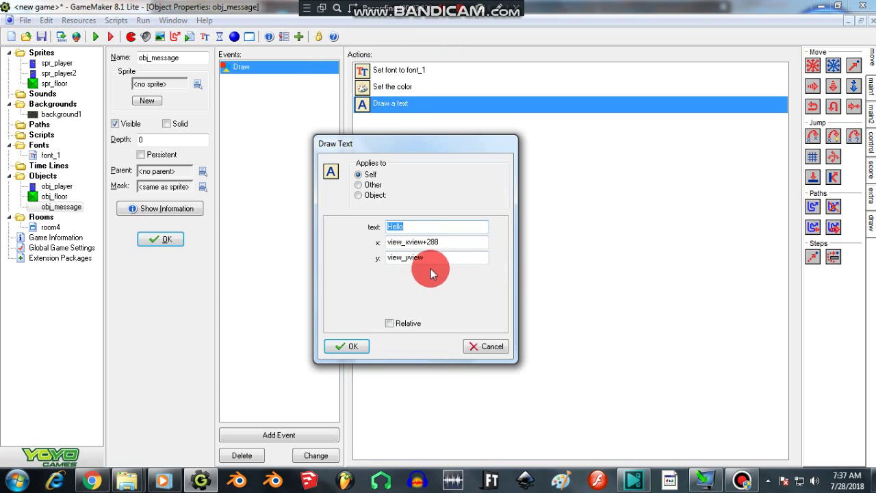
left_click(349, 346)
left_click(165, 238)
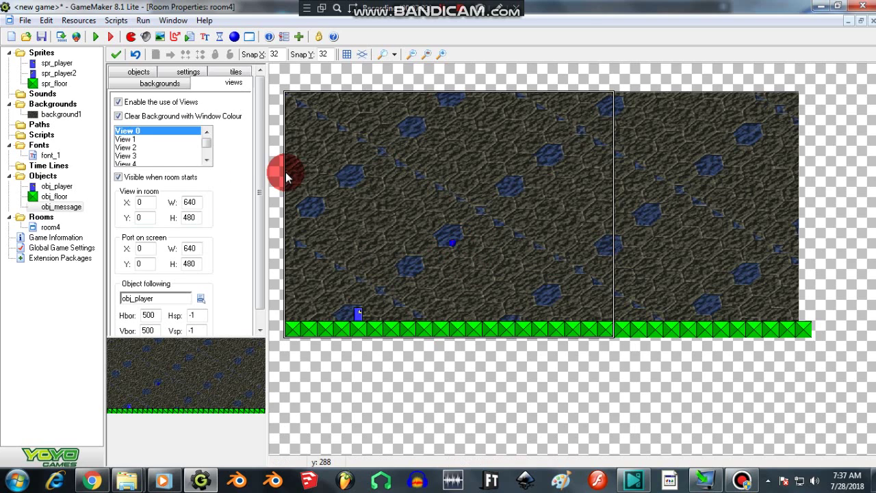
- Run the game in debug mode to test the "Hello" message in room4
left_click(451, 101)
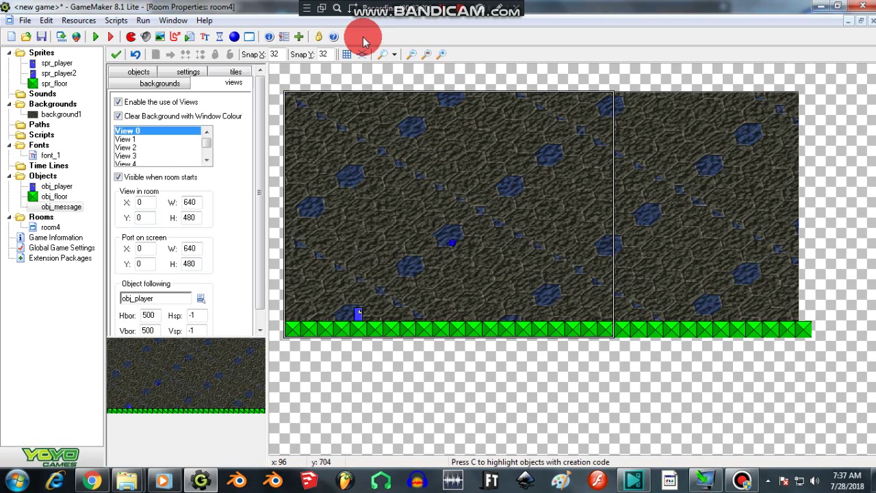
left_click(101, 36)
left_click(110, 36)
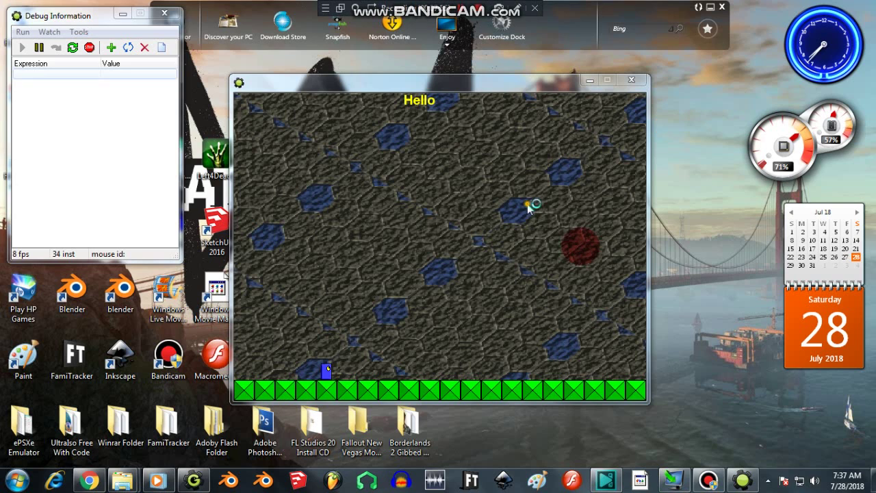
- Walk the player a little left, then far right across the room to check the "Hello" text's position as the view scrolls
key("Left")
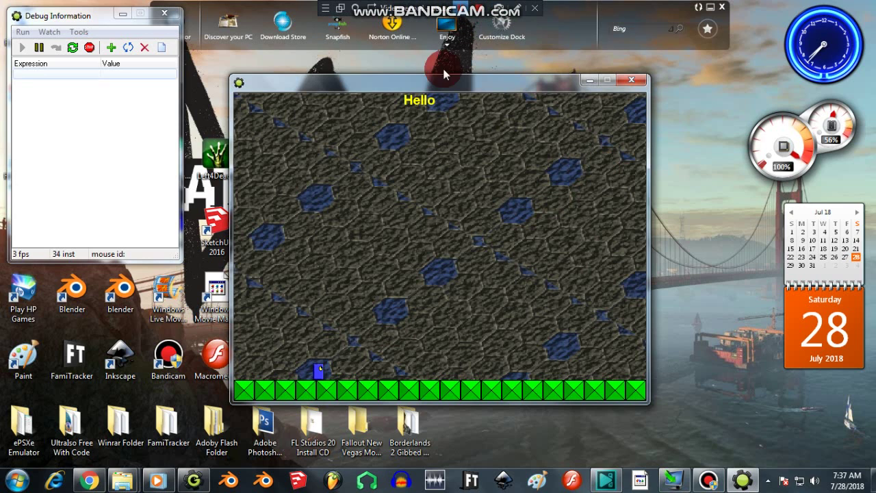
key("Right")
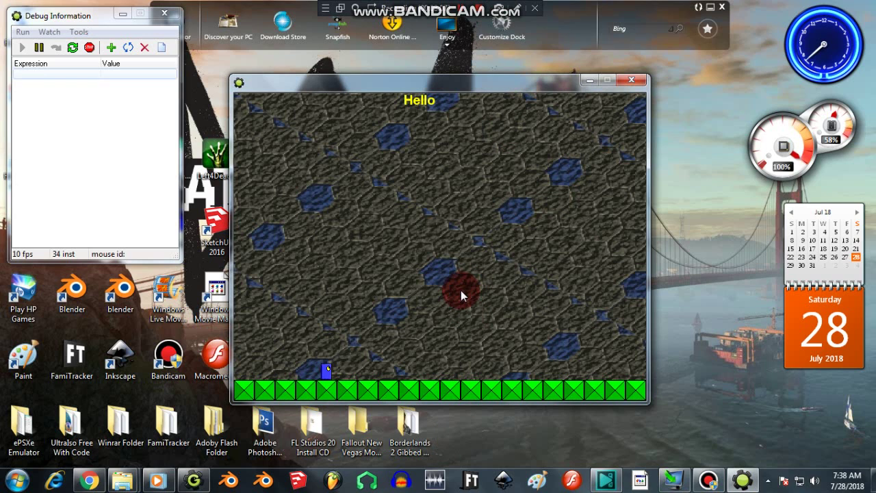
key("Right")
key("Right")
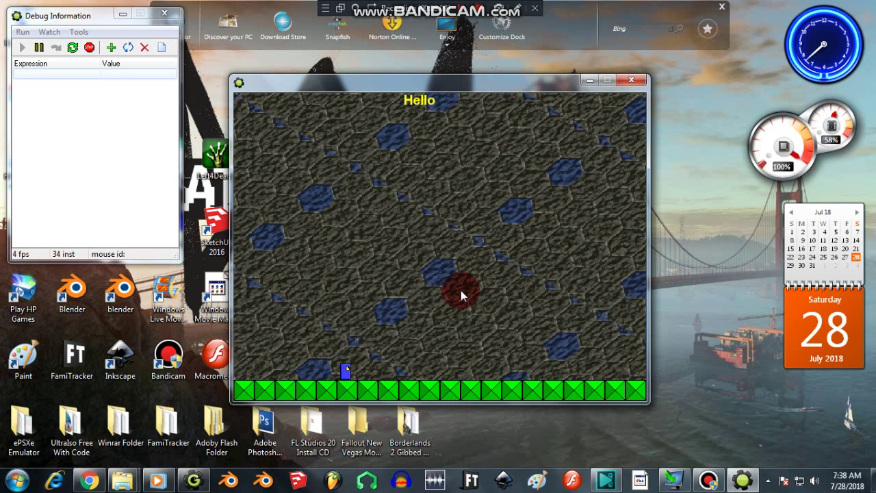
key("Right")
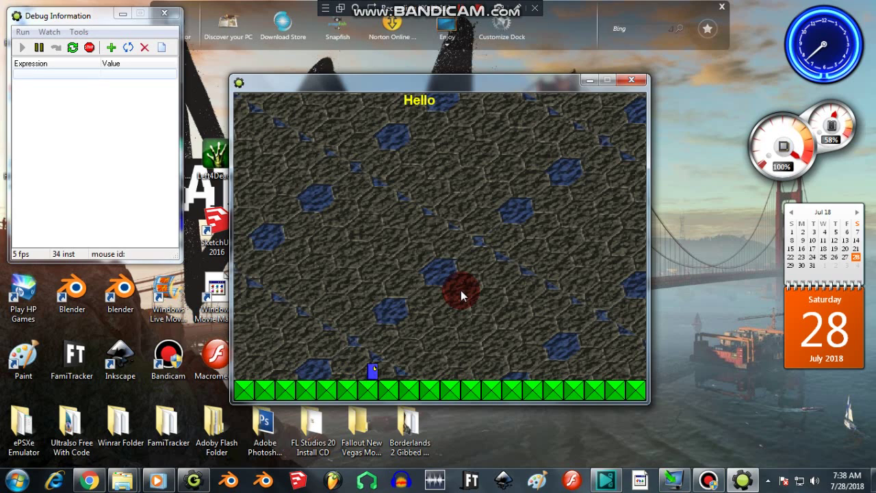
key("Right")
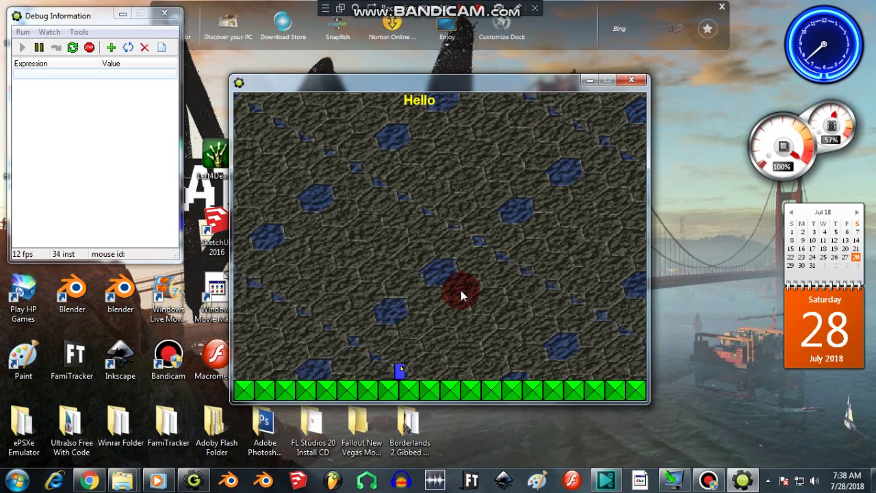
key("Right")
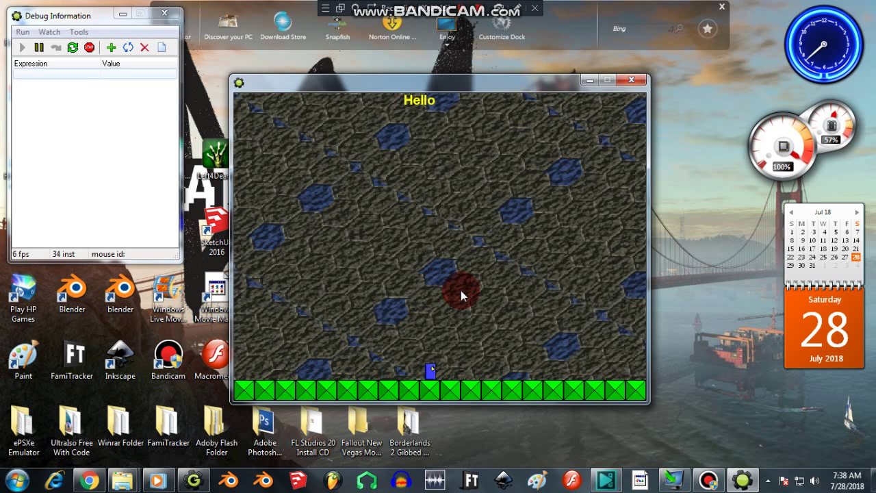
key("Right")
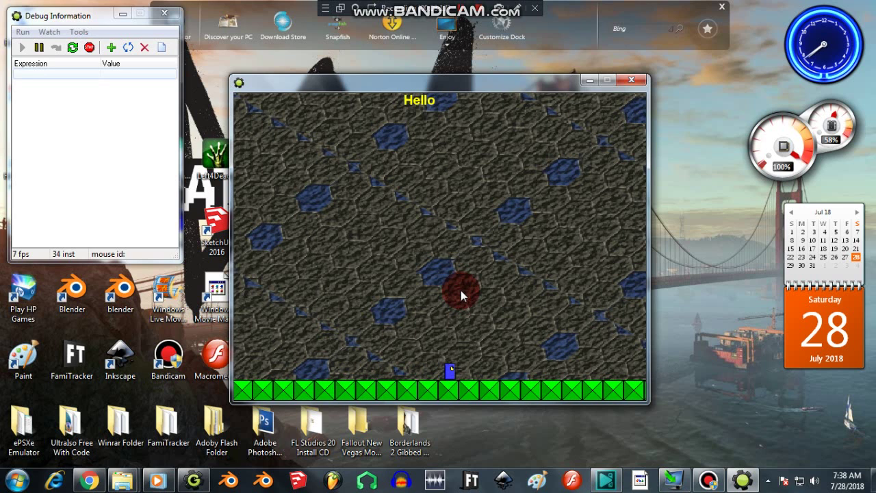
key("Right")
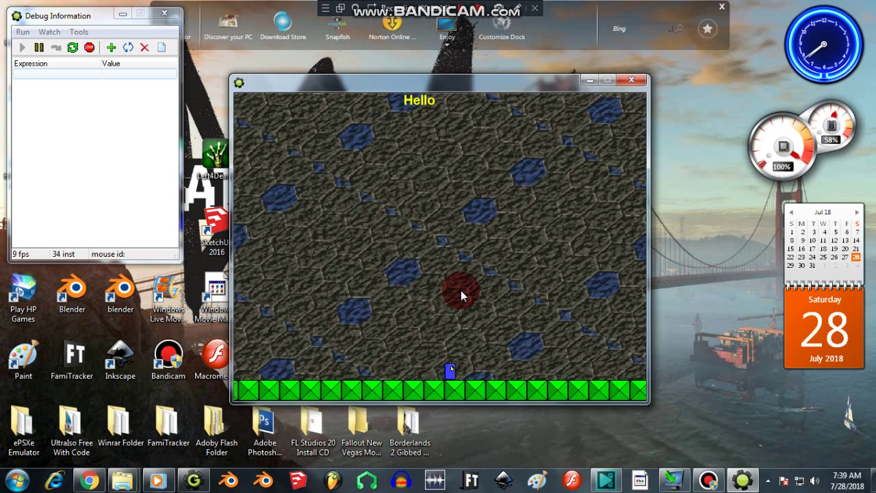
key("Right")
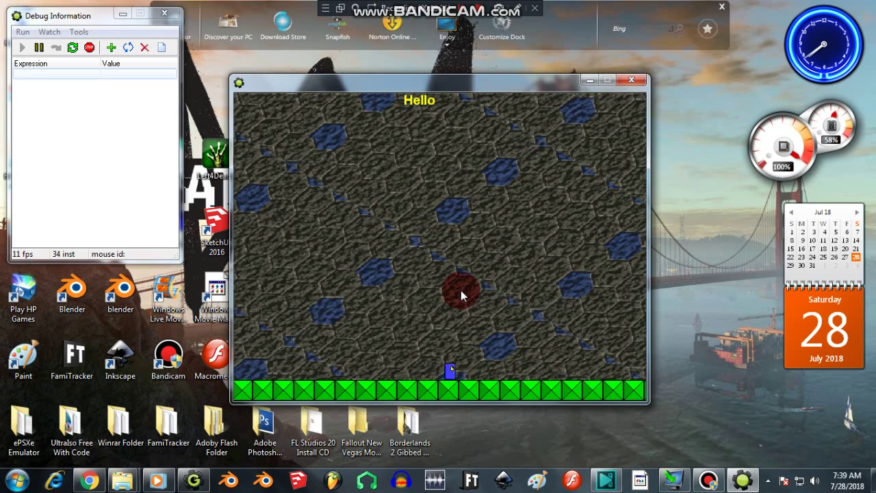
key("Right")
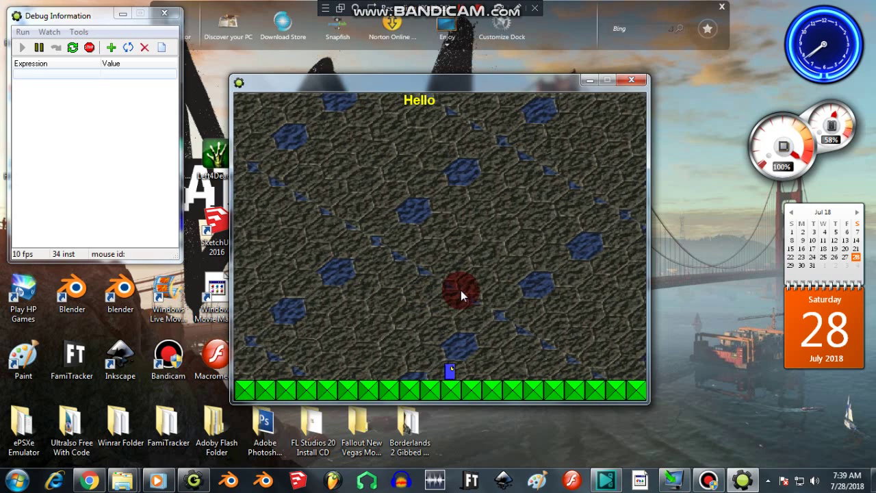
key("Right")
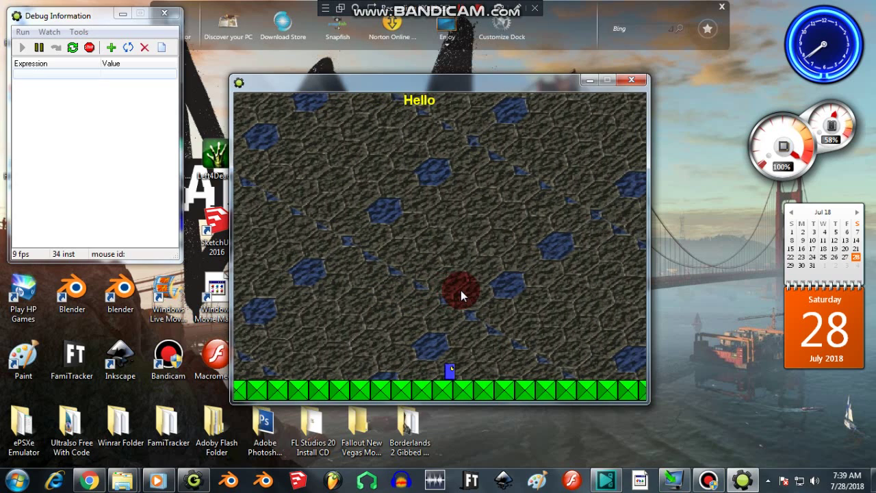
key("Right")
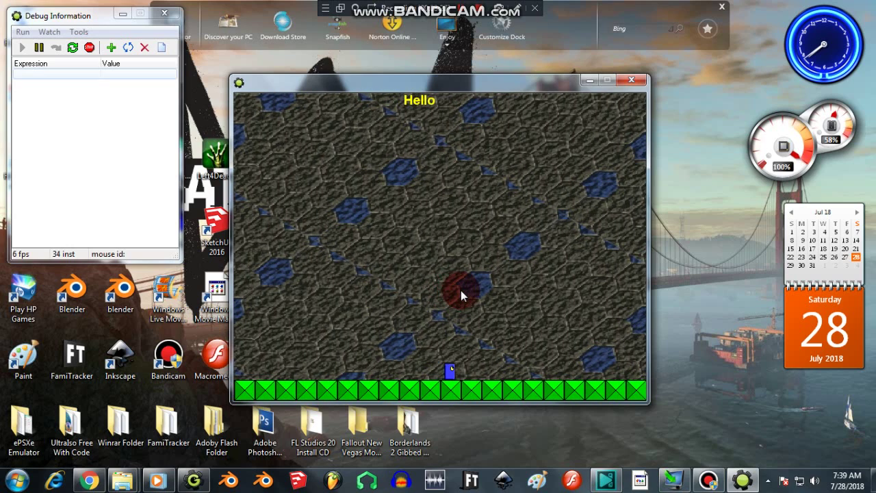
key("Right")
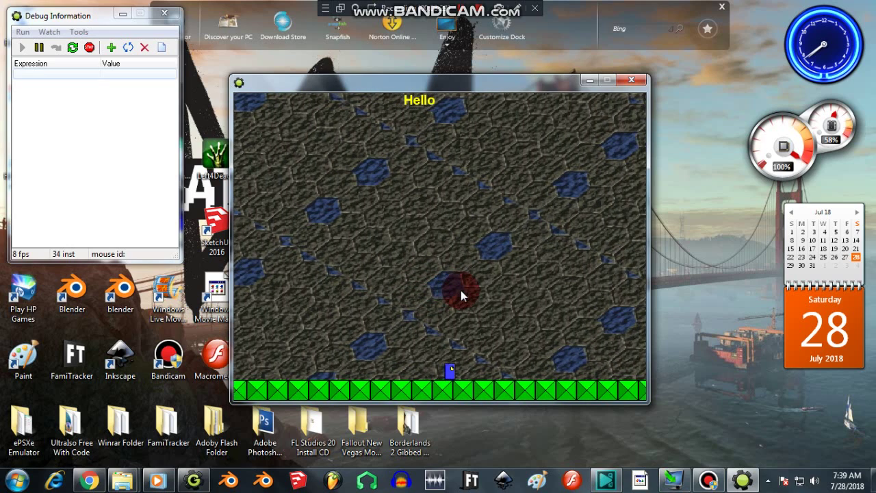
key("Right")
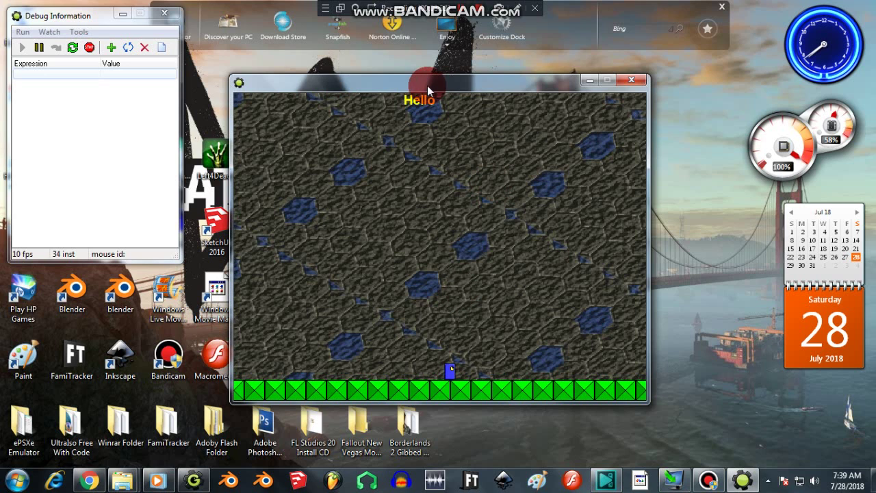
left_click_drag(347, 81, 387, 78)
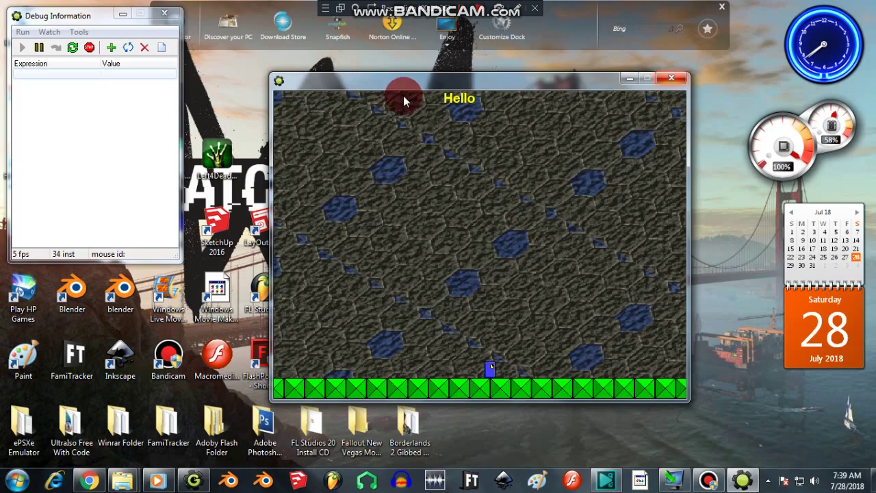